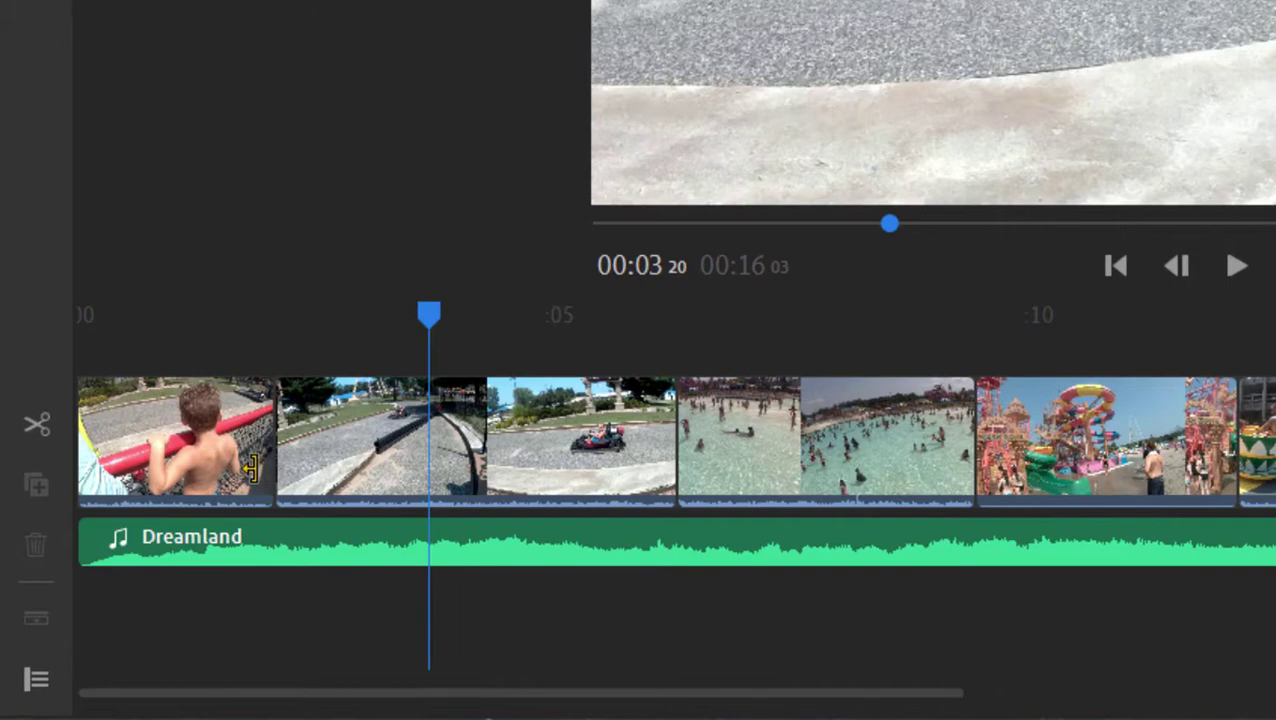
# Add Cross Dissolve transitions at the start and end of the go-kart clip.
pyautogui.click(333, 460)
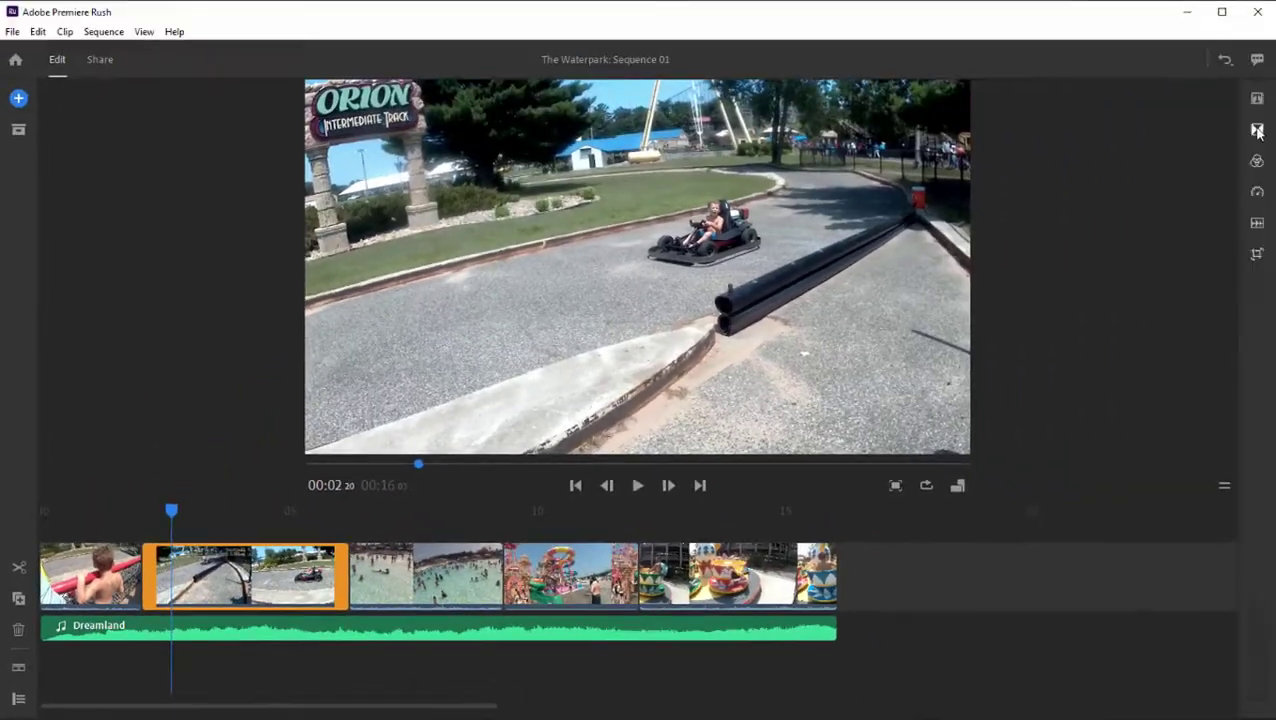
pyautogui.click(1257, 131)
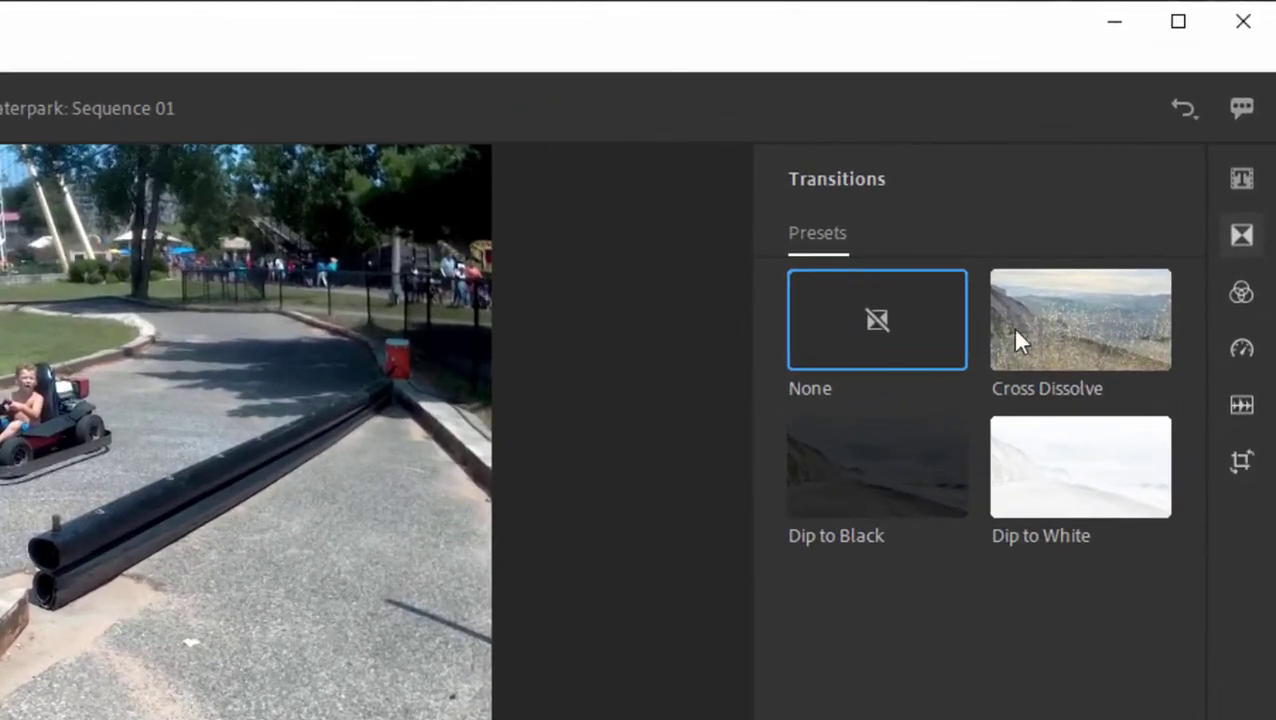
pyautogui.moveTo(1037, 327); pyautogui.dragTo(0, 719)
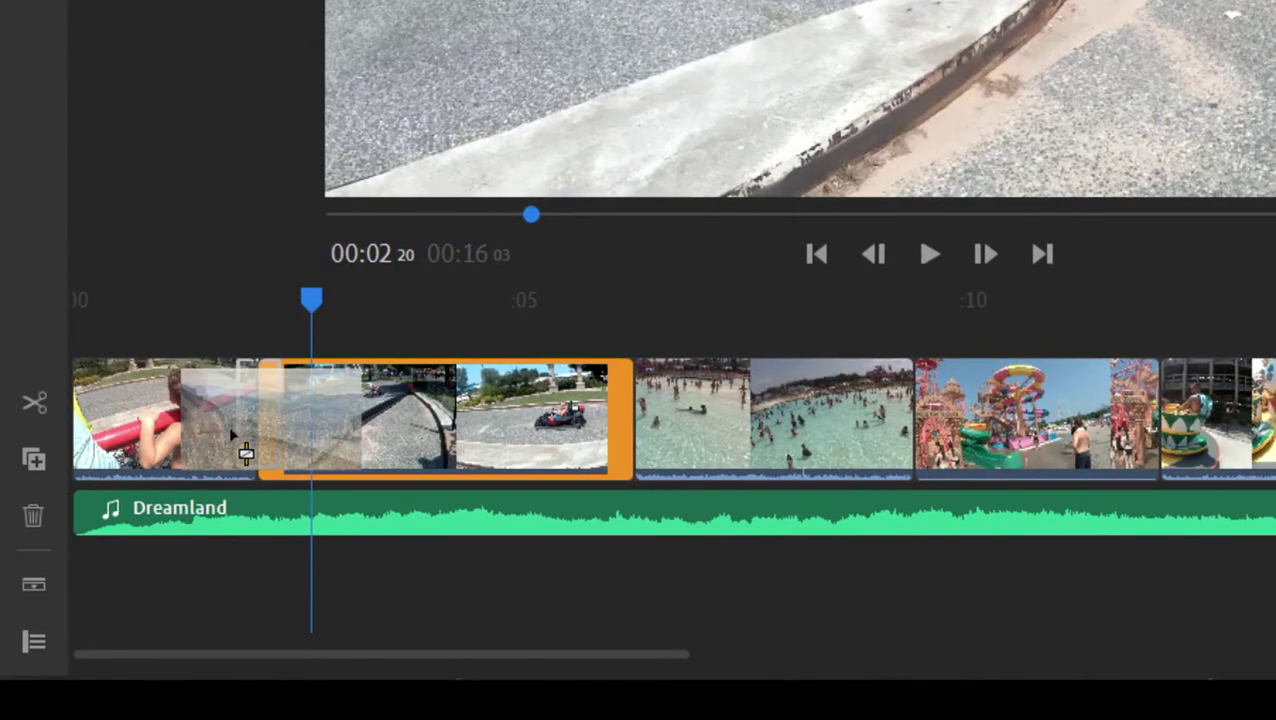
pyautogui.moveTo(232, 435); pyautogui.dragTo(250, 440)
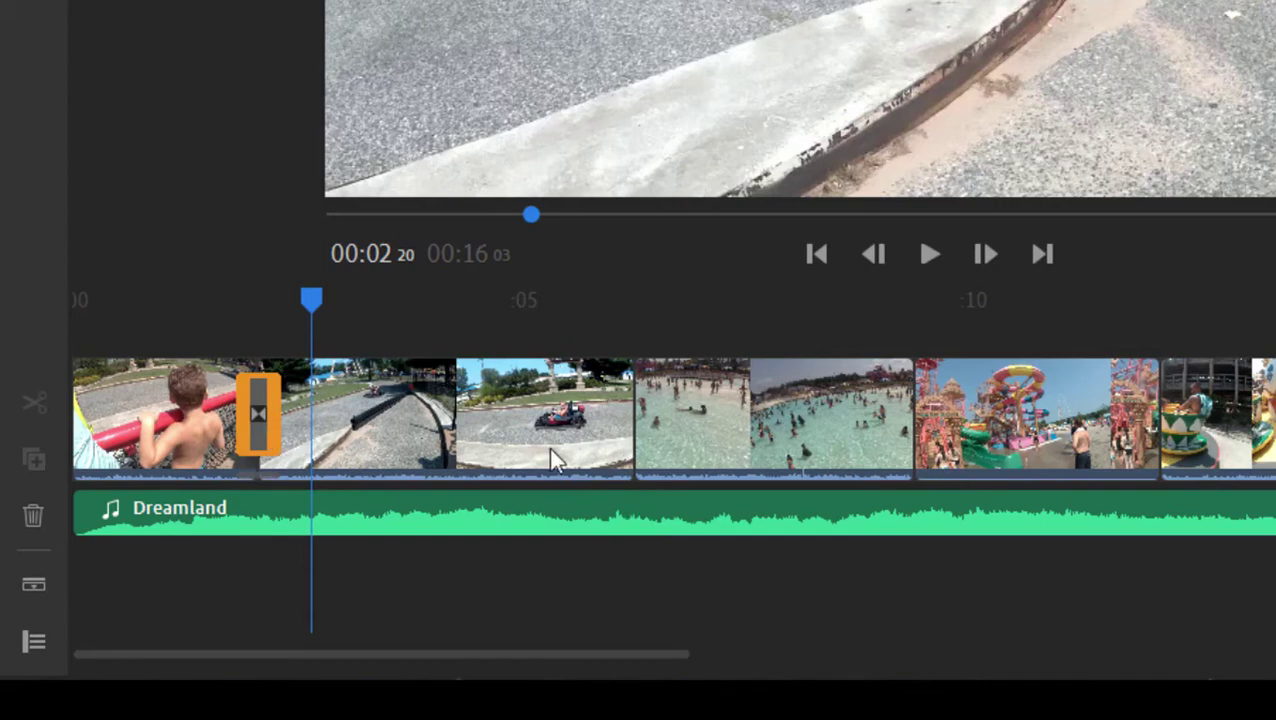
pyautogui.click(548, 447)
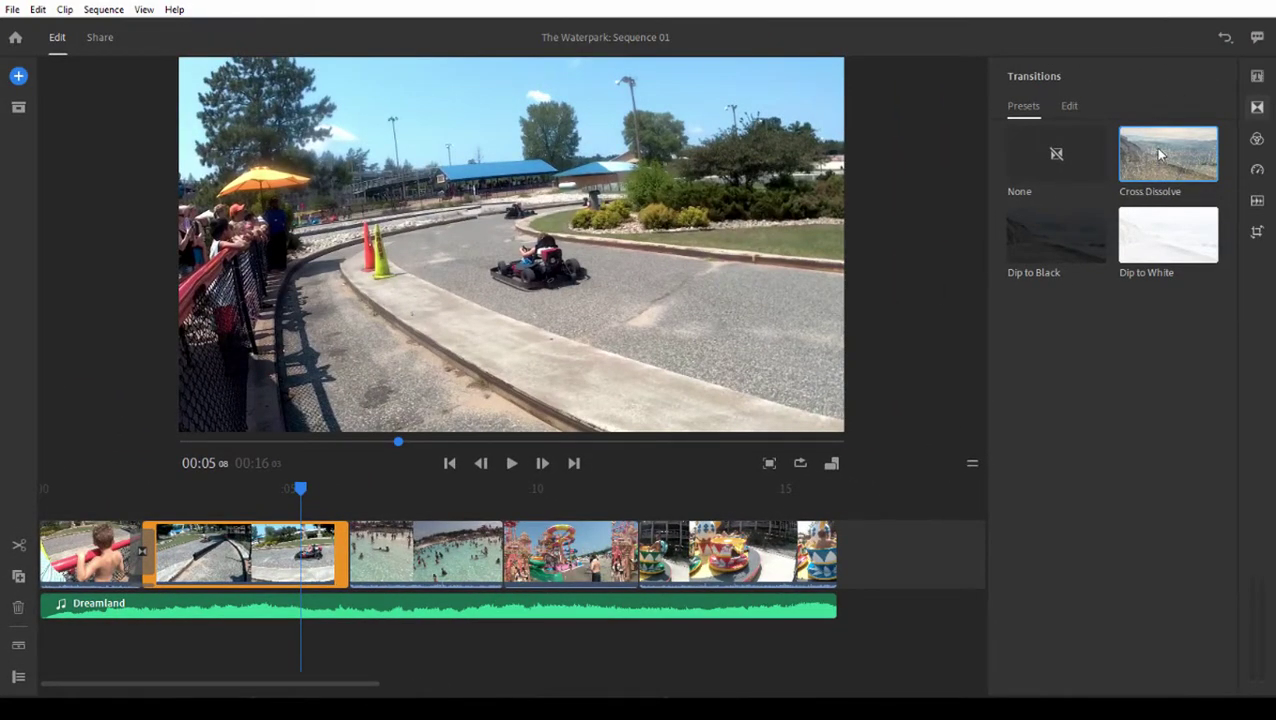
pyautogui.click(1160, 153)
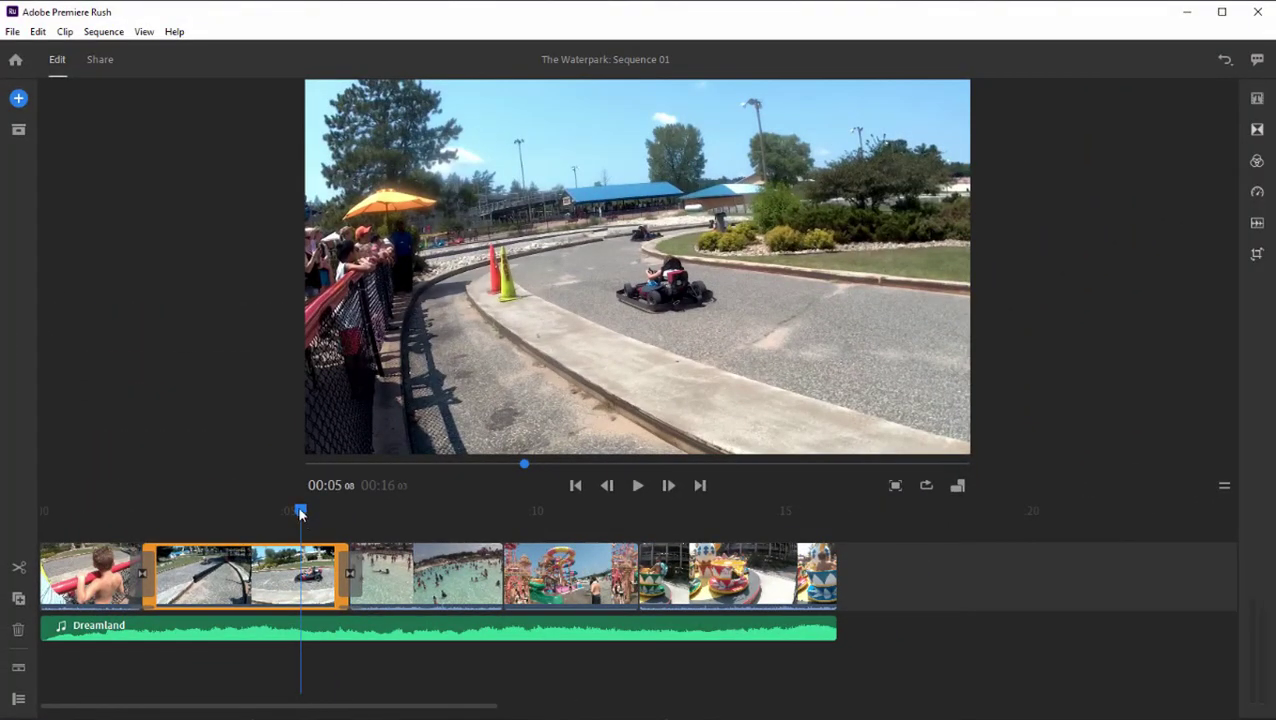
# Add a default TITLE clip at the 00:02 mark above the go-kart footage.
pyautogui.moveTo(300, 512); pyautogui.dragTo(170, 518)
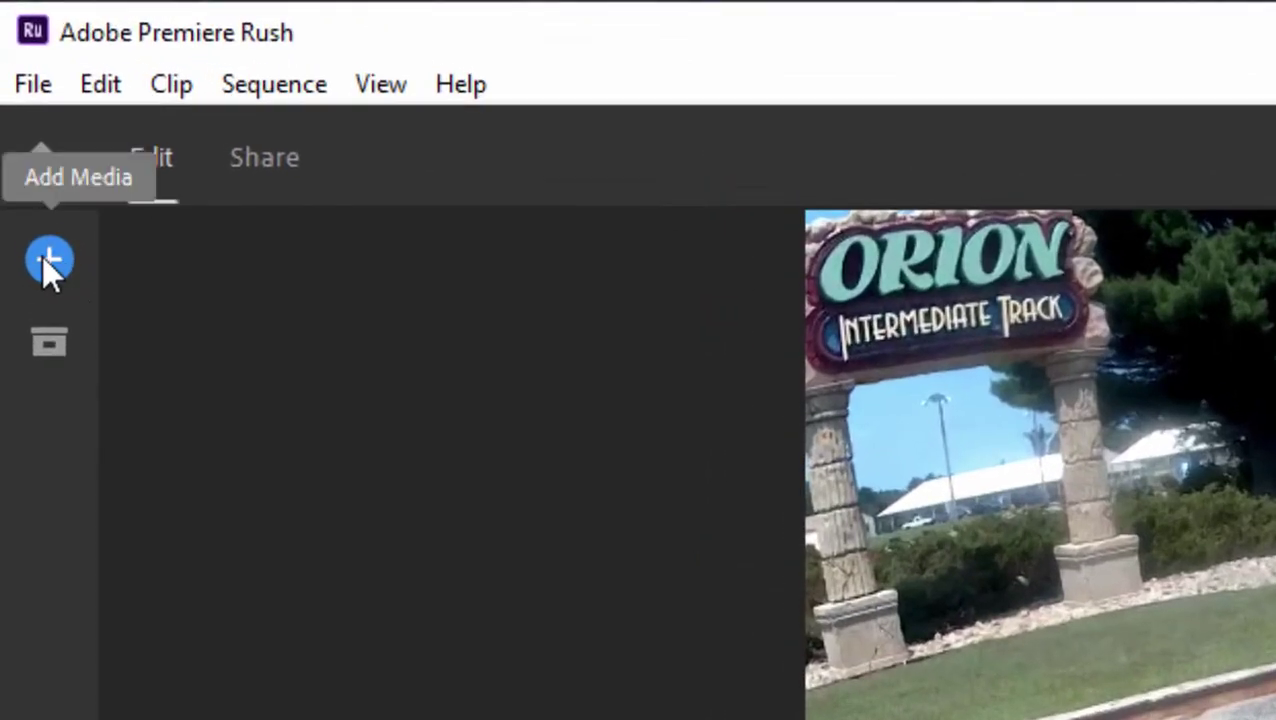
pyautogui.click(47, 257)
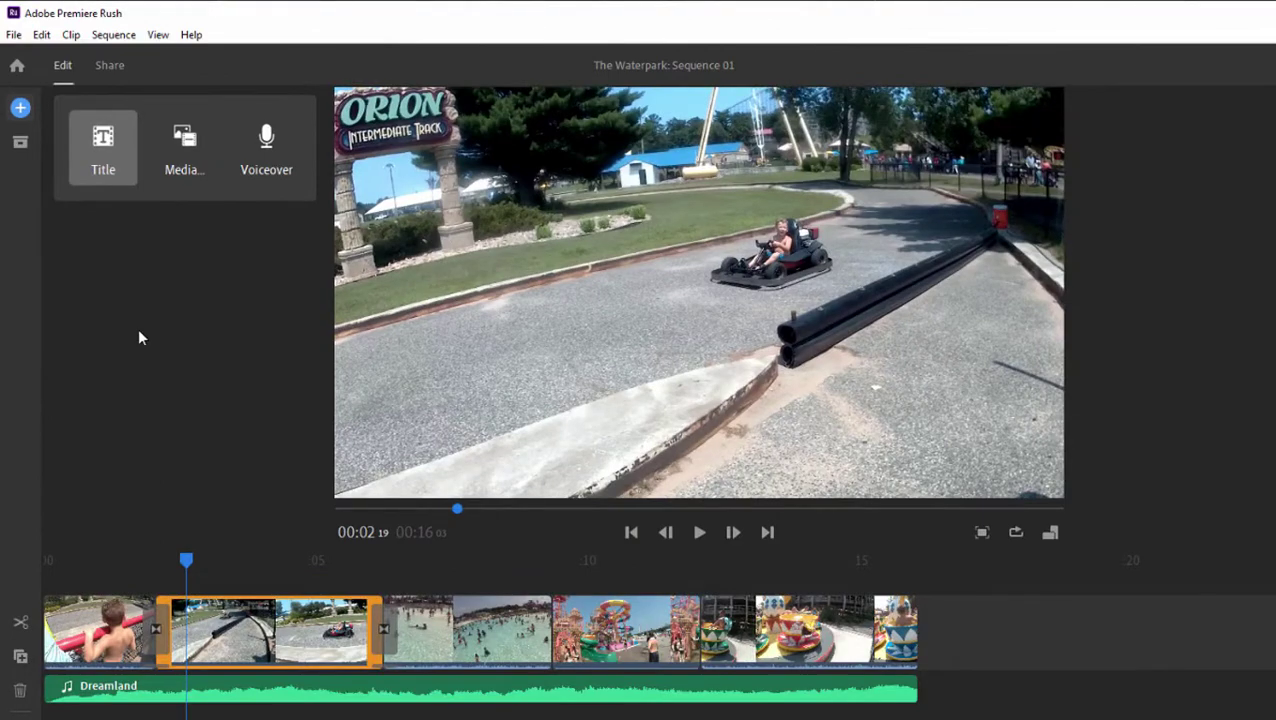
pyautogui.click(103, 147)
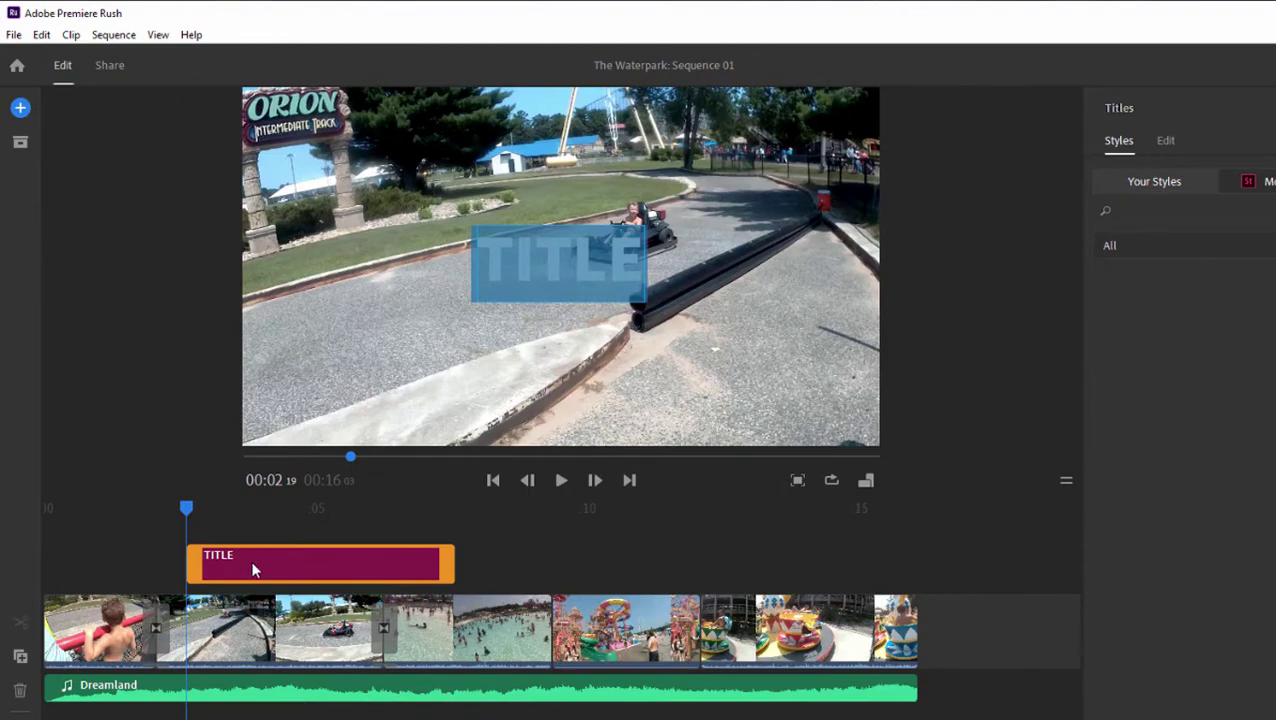
# Delete the default TITLE clip from the timeline.
pyautogui.click(326, 512)
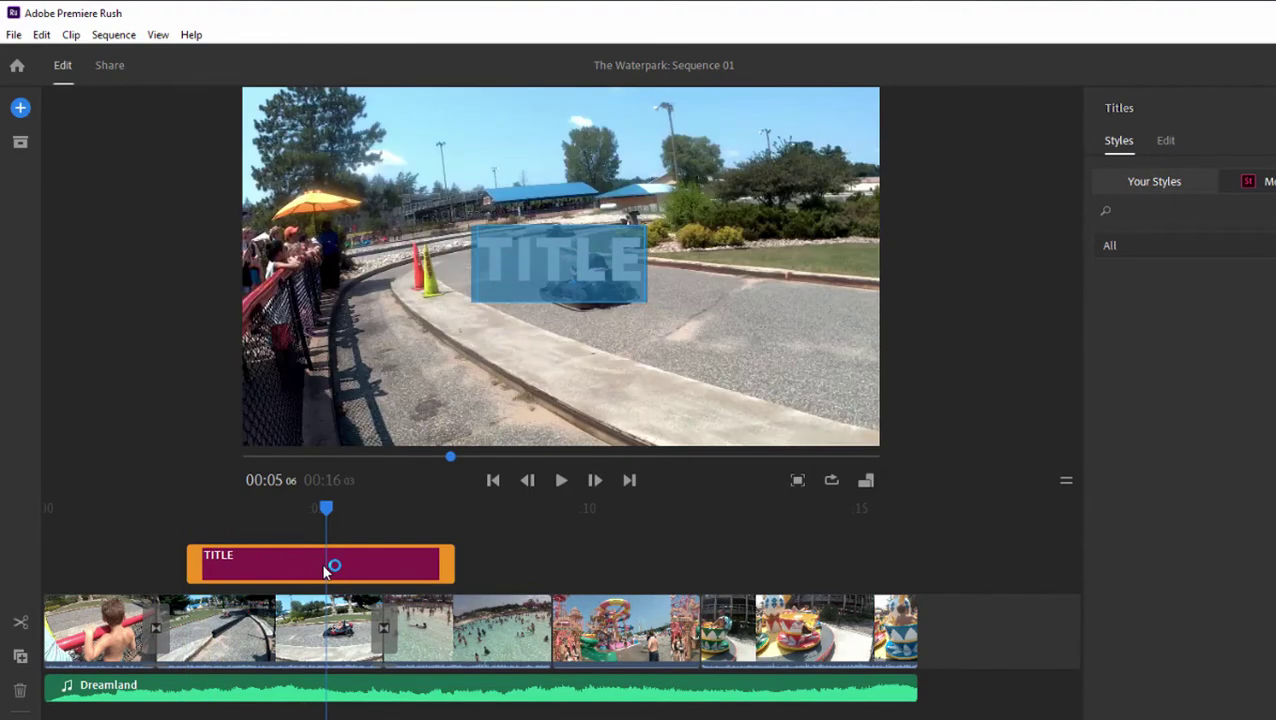
pyautogui.press('Delete')
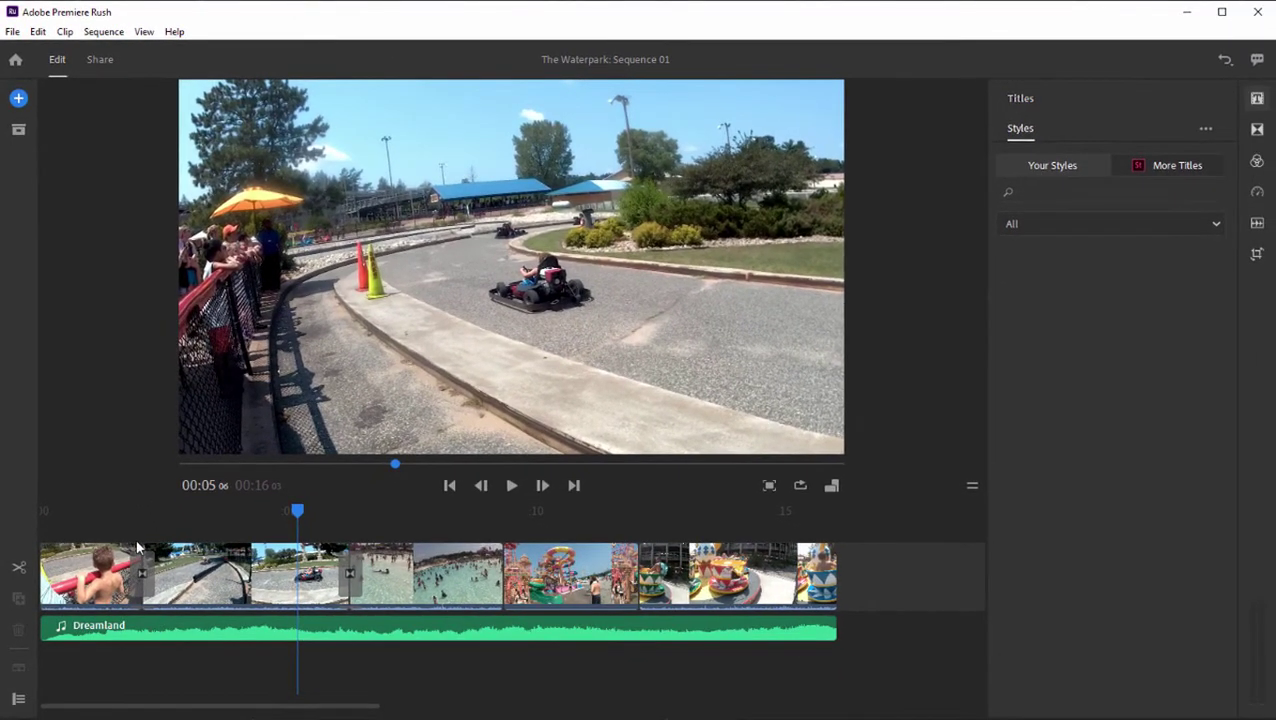
# Reopen the Titles panel and browse the Styles templates down through the callouts.
pyautogui.click(1257, 98)
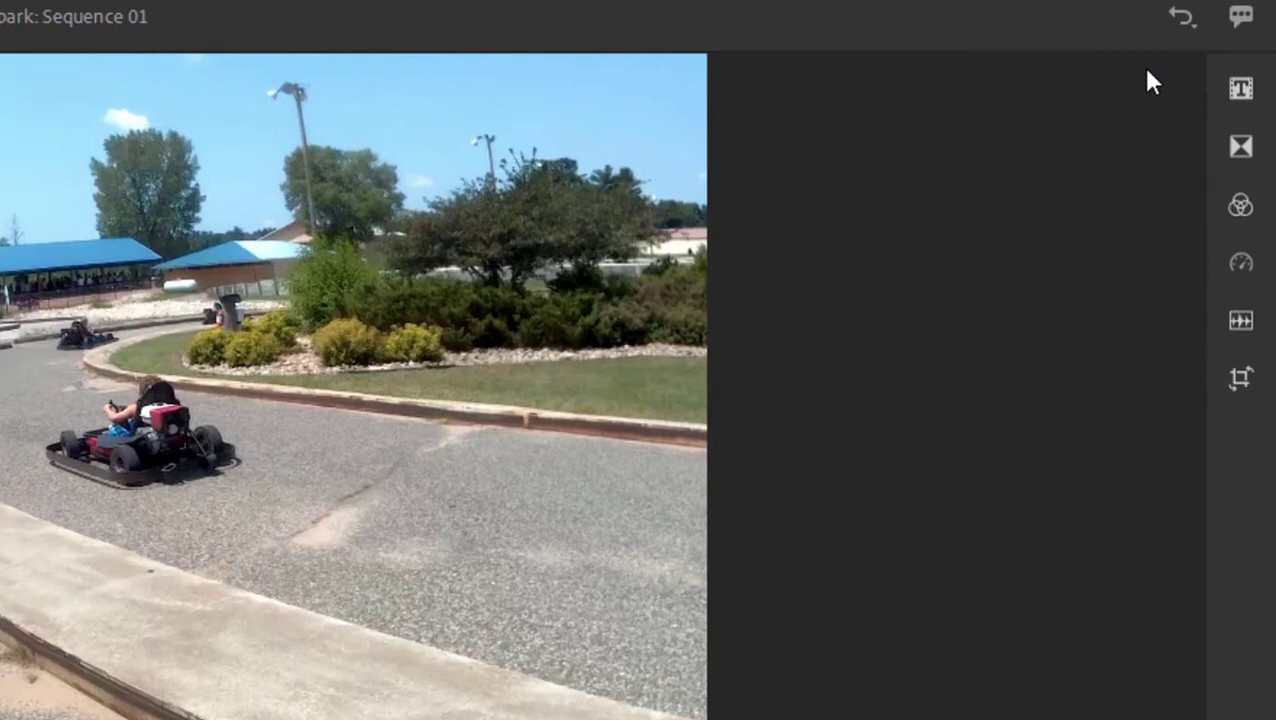
pyautogui.click(1242, 90)
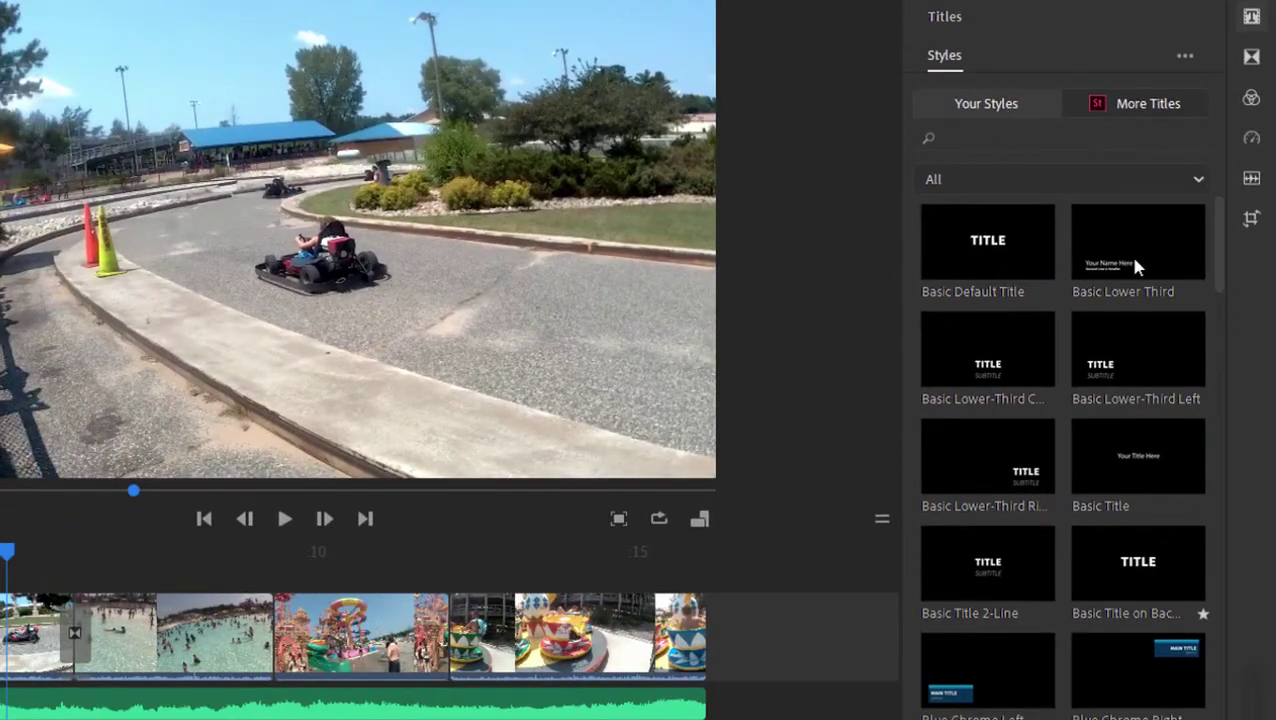
pyautogui.moveTo(1216, 248); pyautogui.dragTo(1203, 403)
pyautogui.scroll(-3, 1200, 400)
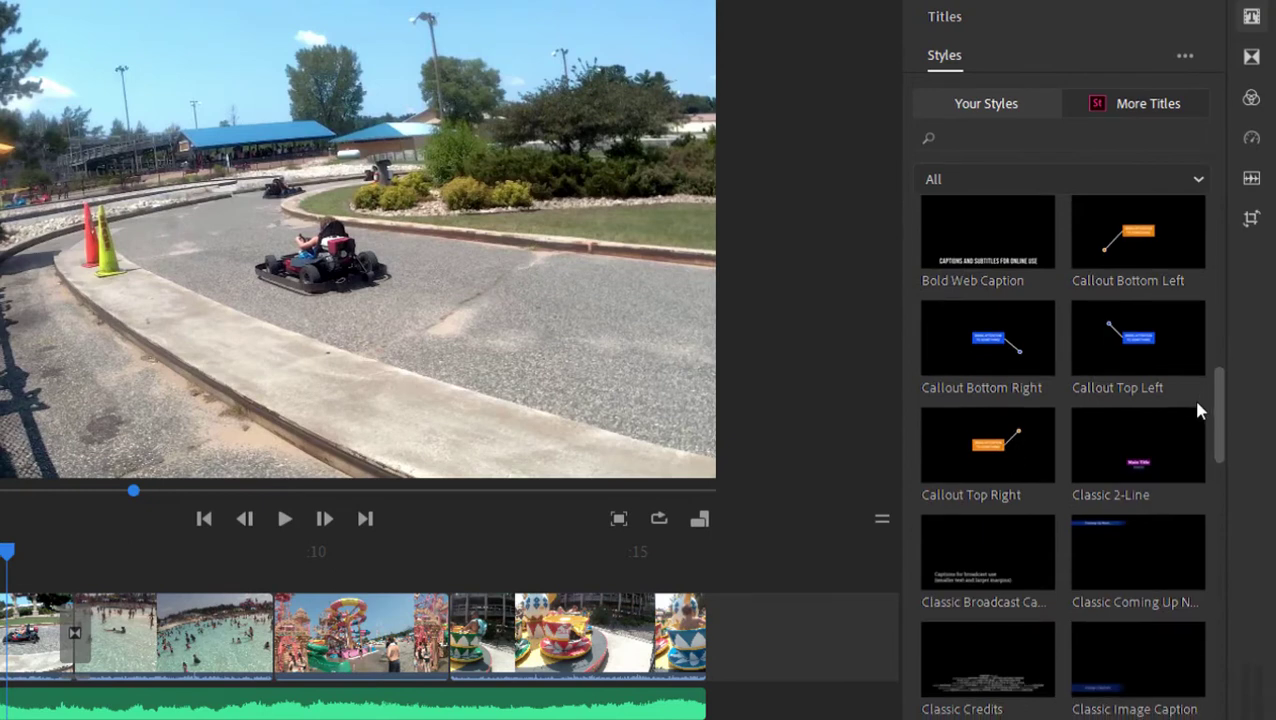
pyautogui.scroll(-1, 1193, 400)
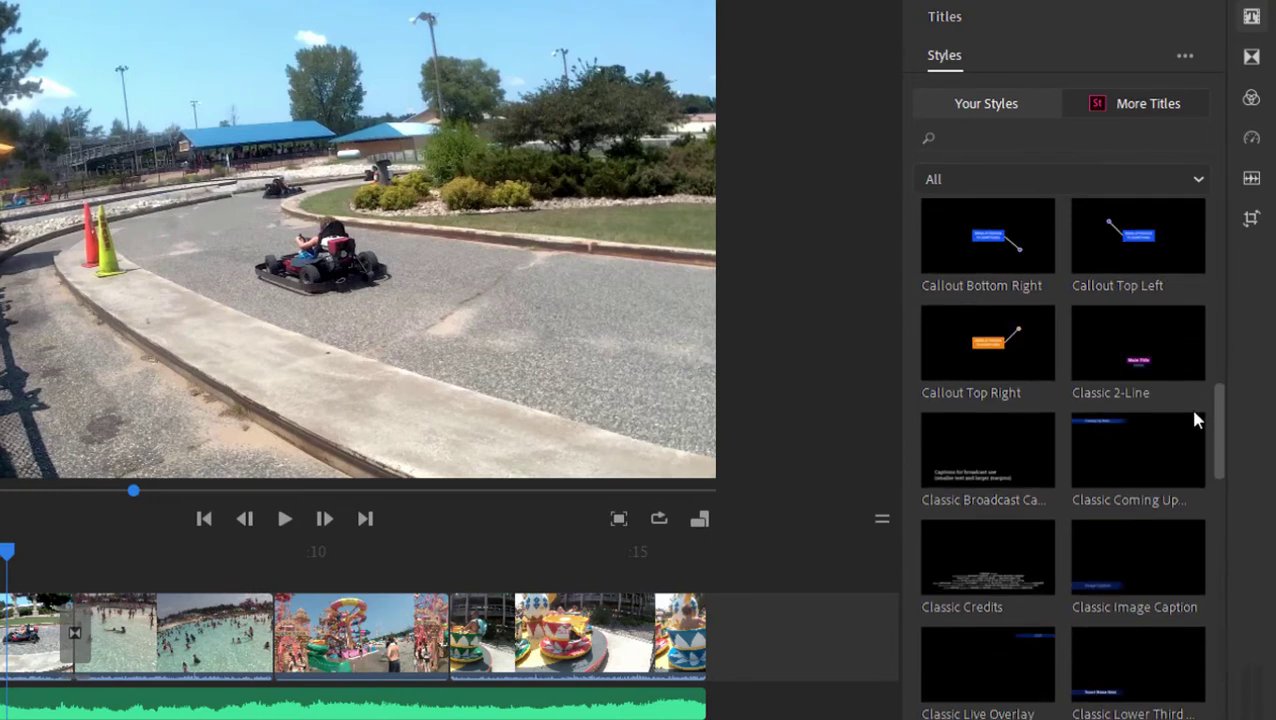
pyautogui.scroll(-4, 1188, 430)
pyautogui.moveTo(1208, 522); pyautogui.dragTo(1245, 470)
pyautogui.moveTo(1258, 268); pyautogui.dragTo(1248, 176)
pyautogui.click(1158, 106)
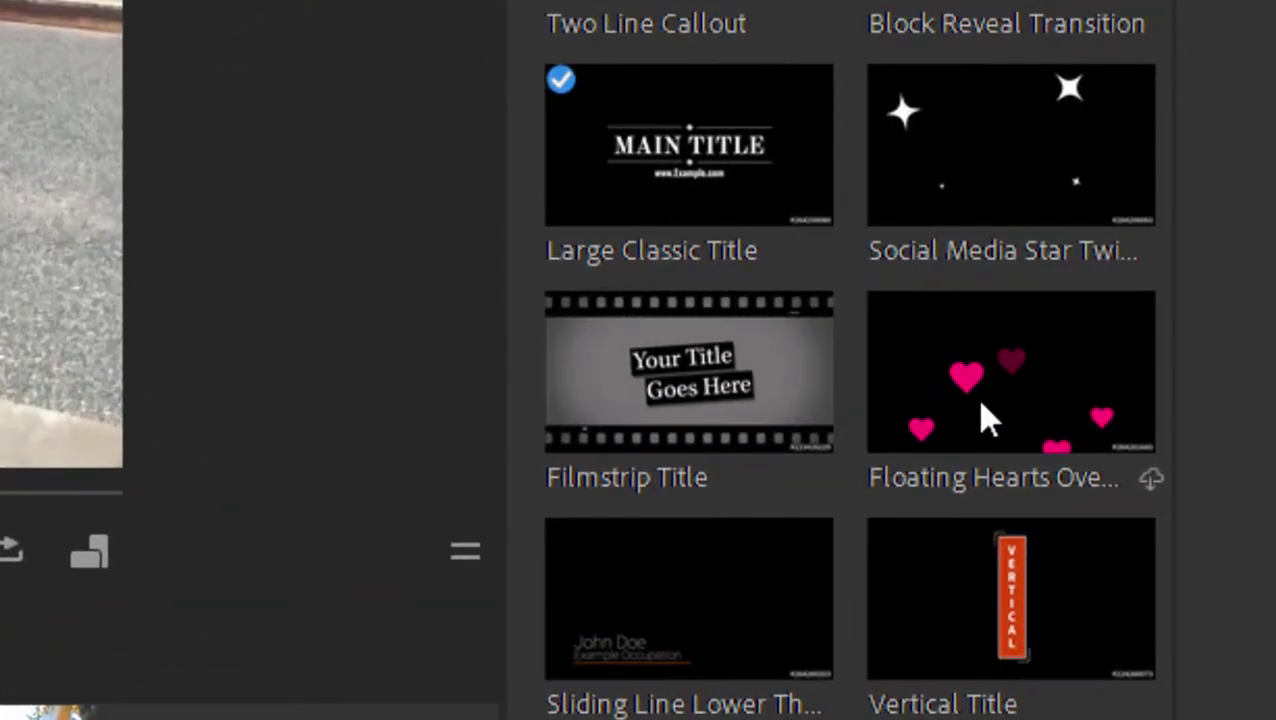
pyautogui.click(983, 418)
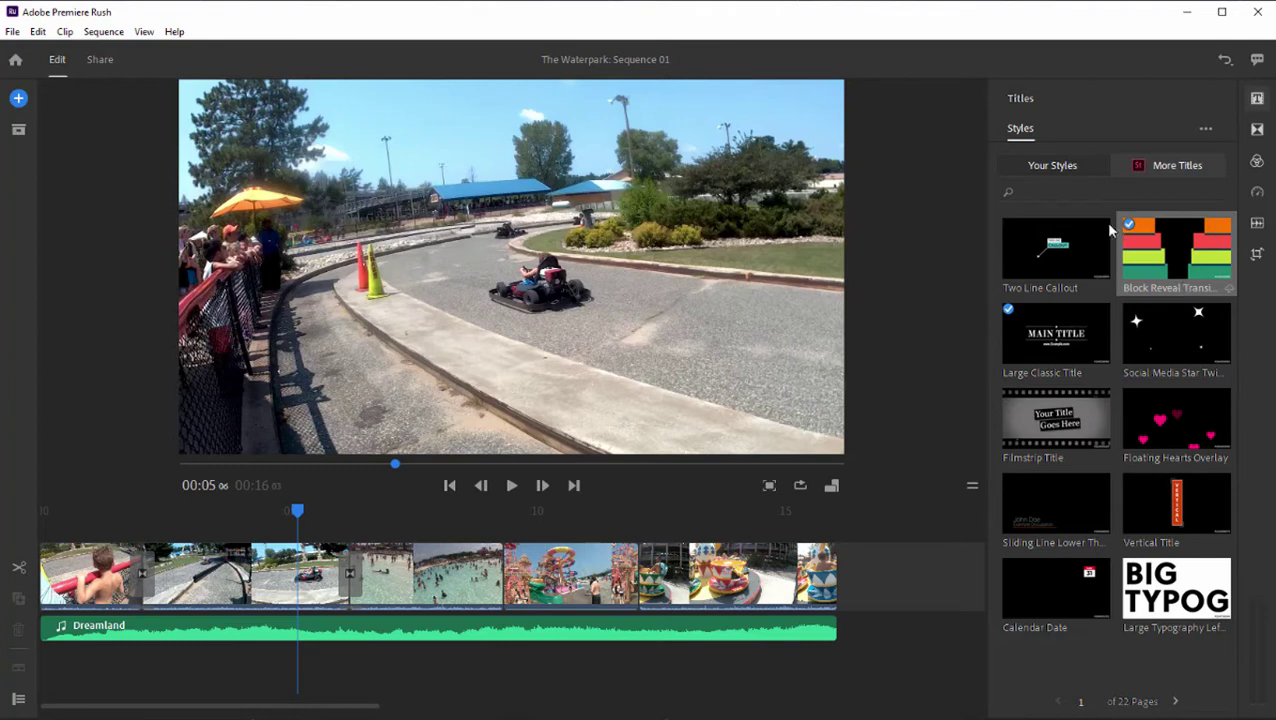
pyautogui.click(1052, 166)
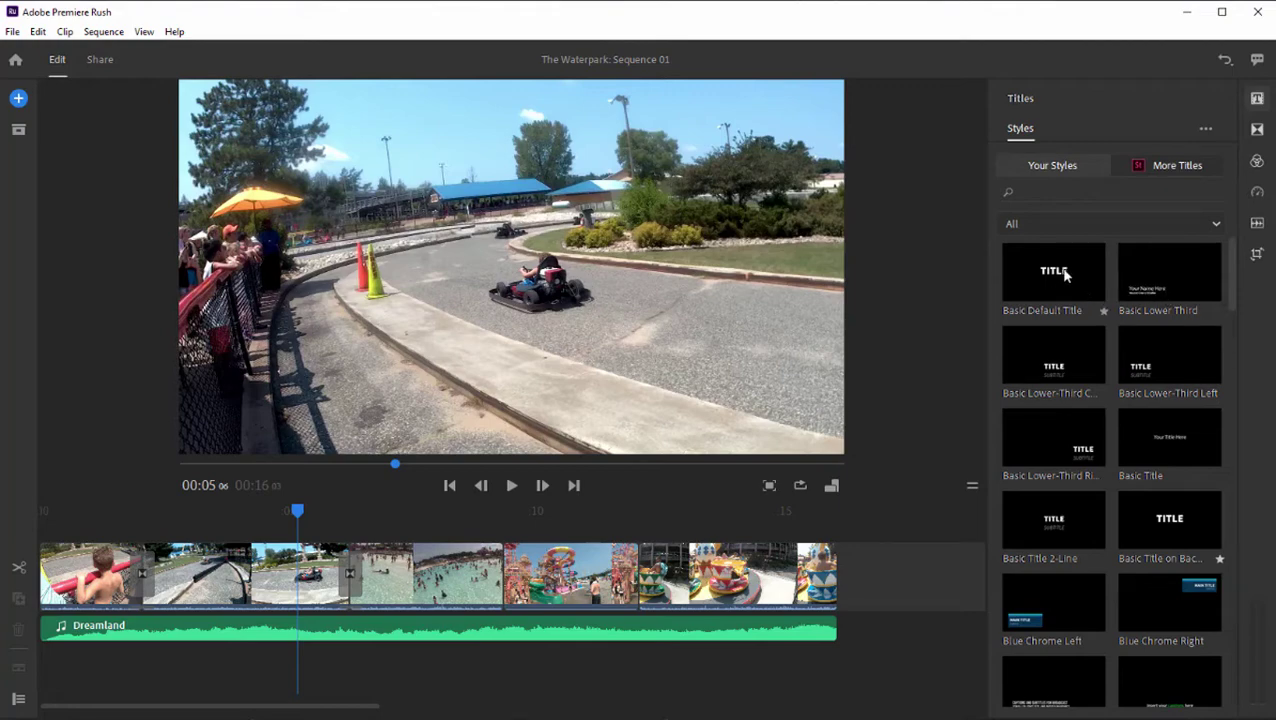
# Add a Basic Default Title clip and try the Lower Third, Basic Title, 2-Line and On Background styles.
pyautogui.moveTo(1066, 275); pyautogui.dragTo(141, 532)
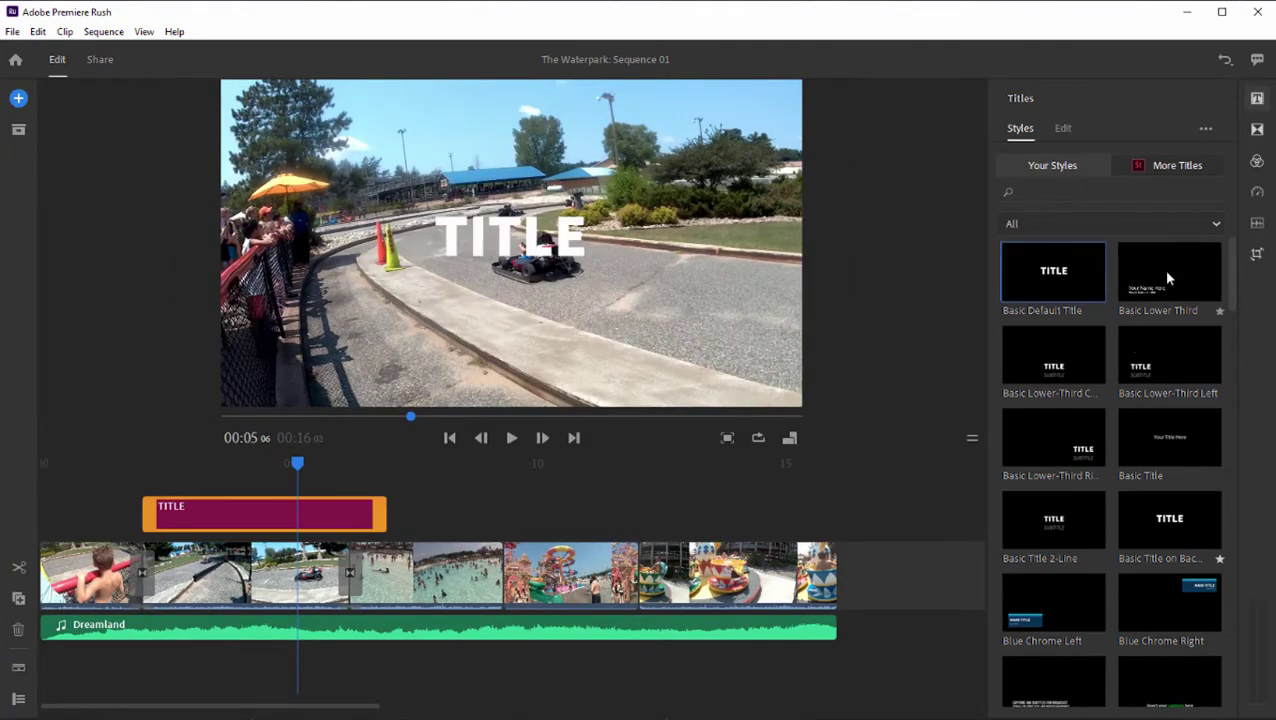
pyautogui.click(1167, 278)
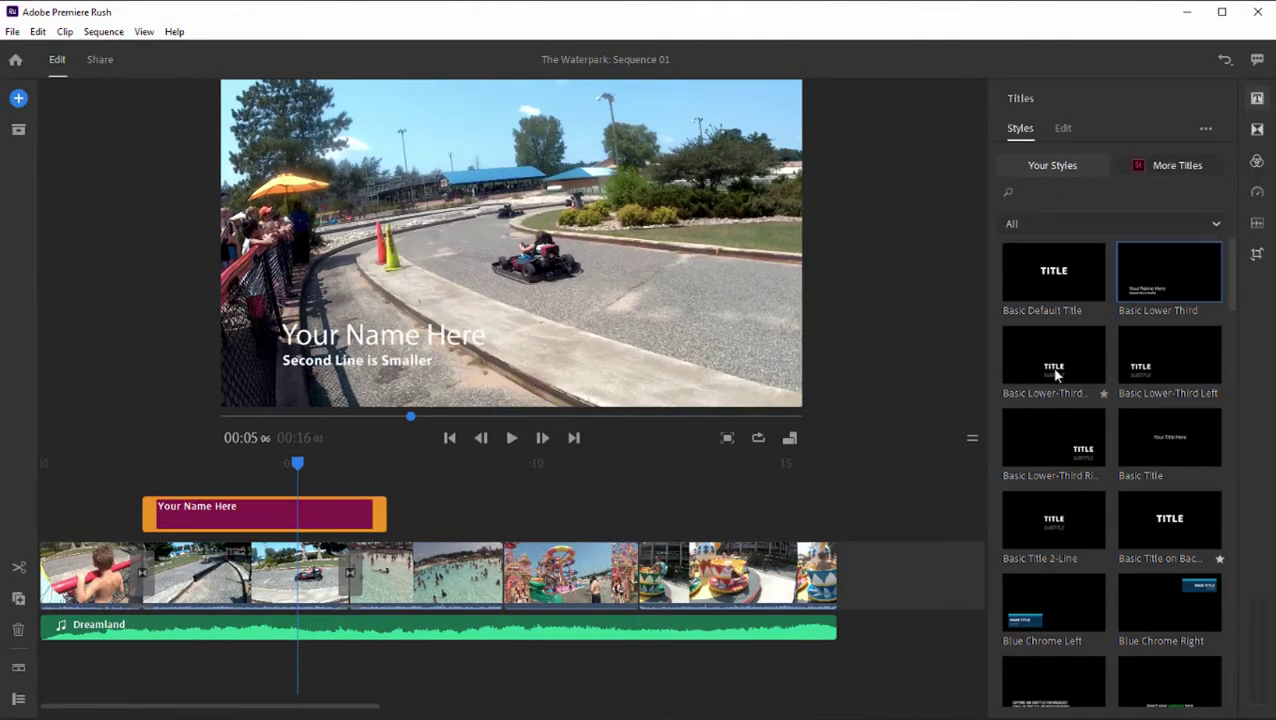
pyautogui.click(1166, 450)
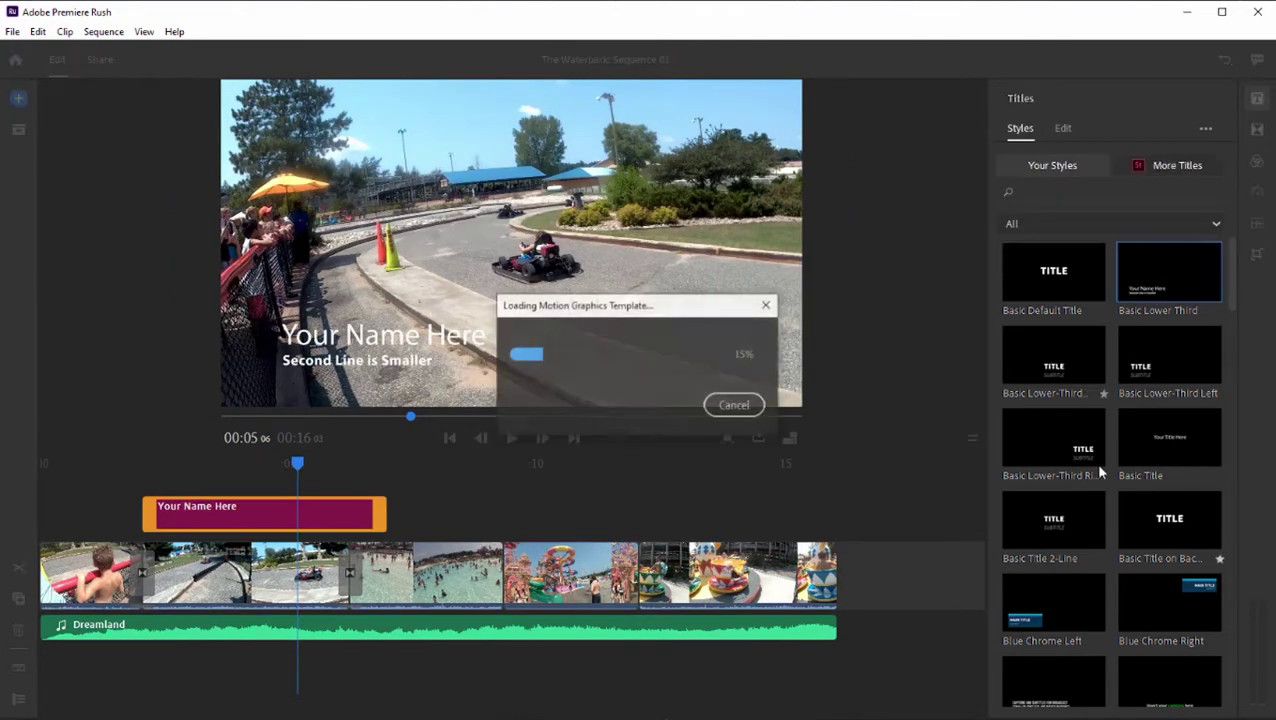
pyautogui.click(1045, 517)
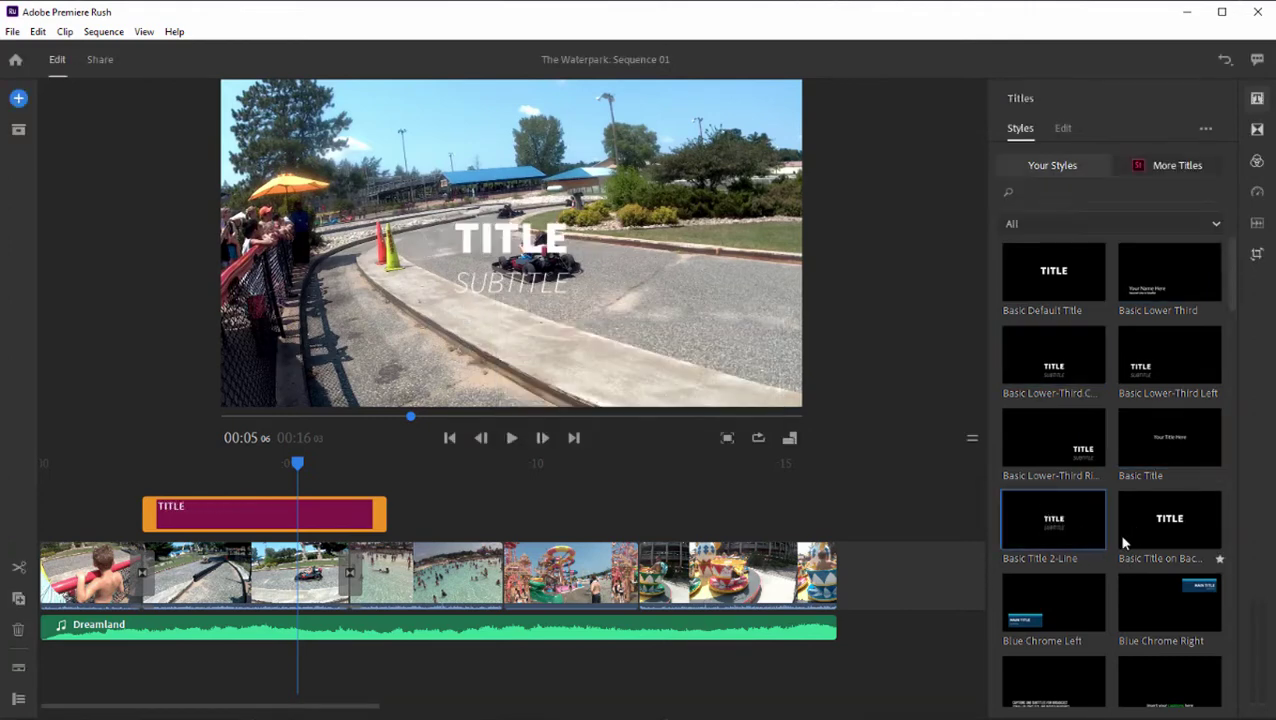
pyautogui.click(1185, 529)
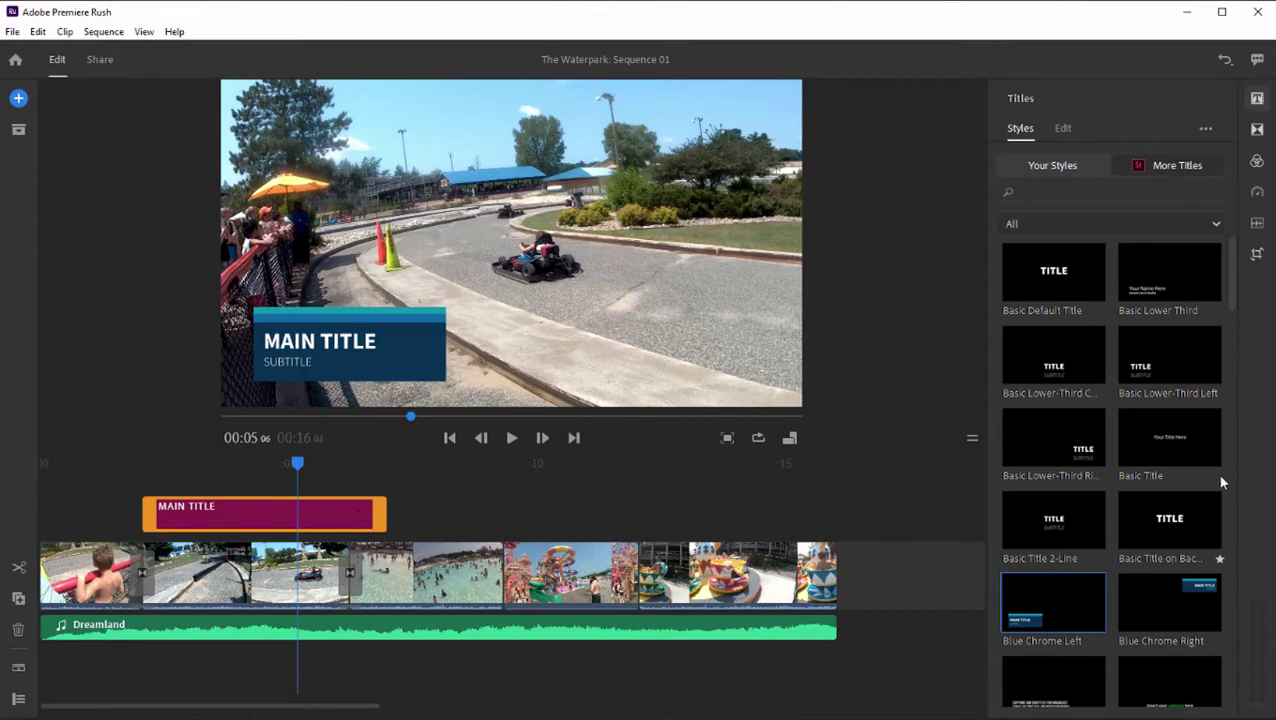
pyautogui.scroll(-3, 1186, 450)
pyautogui.scroll(-2, 1175, 455)
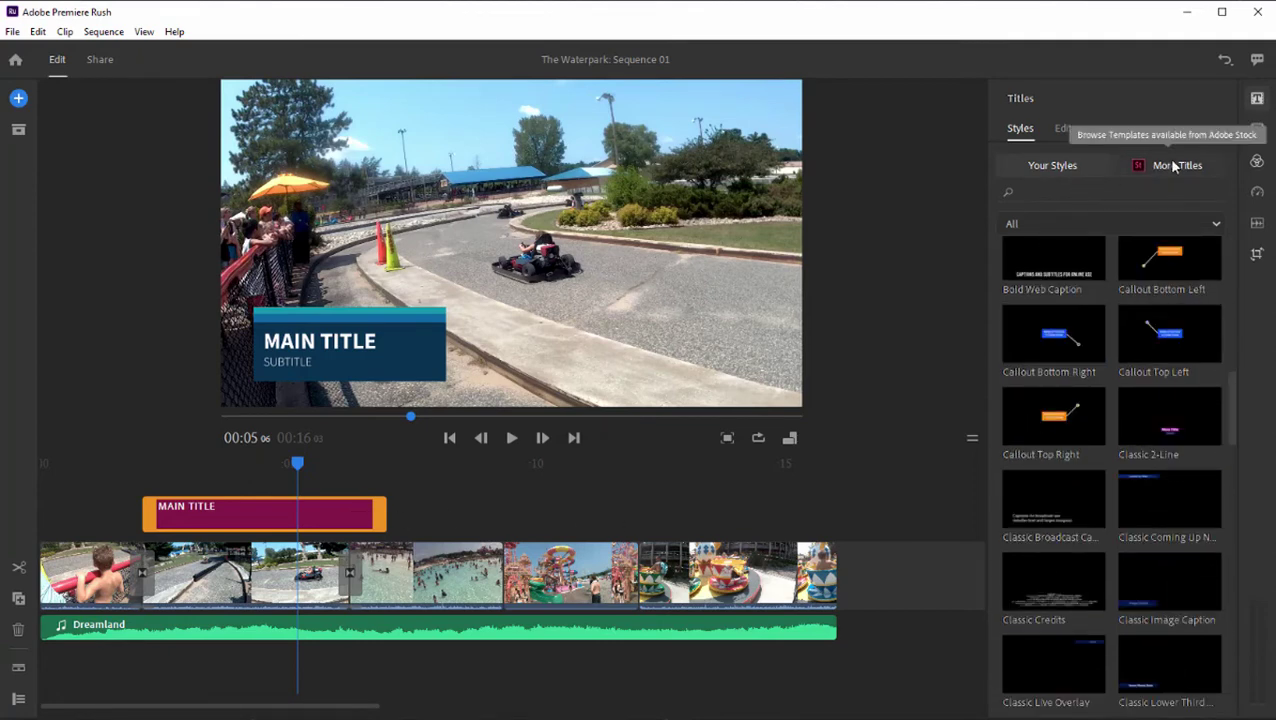
# Apply the Callout Bottom Right style and move the playhead back to about 3 seconds.
pyautogui.click(1070, 342)
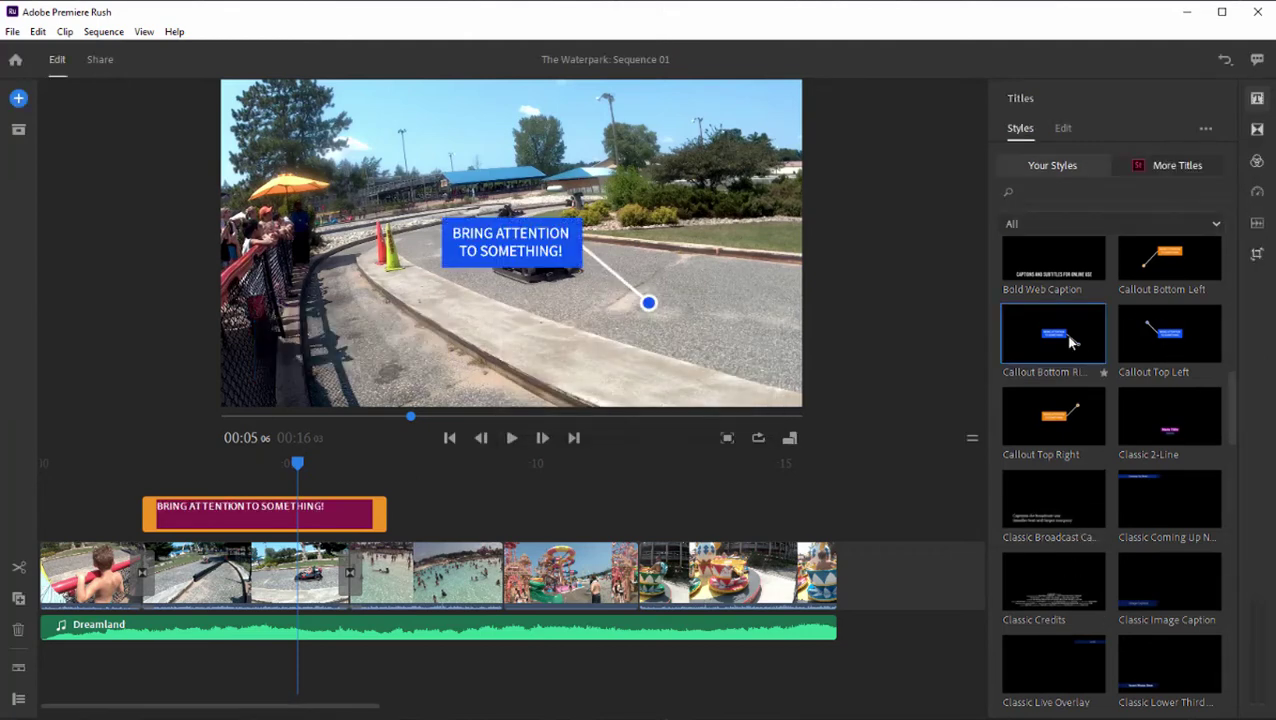
pyautogui.moveTo(301, 470); pyautogui.dragTo(210, 478)
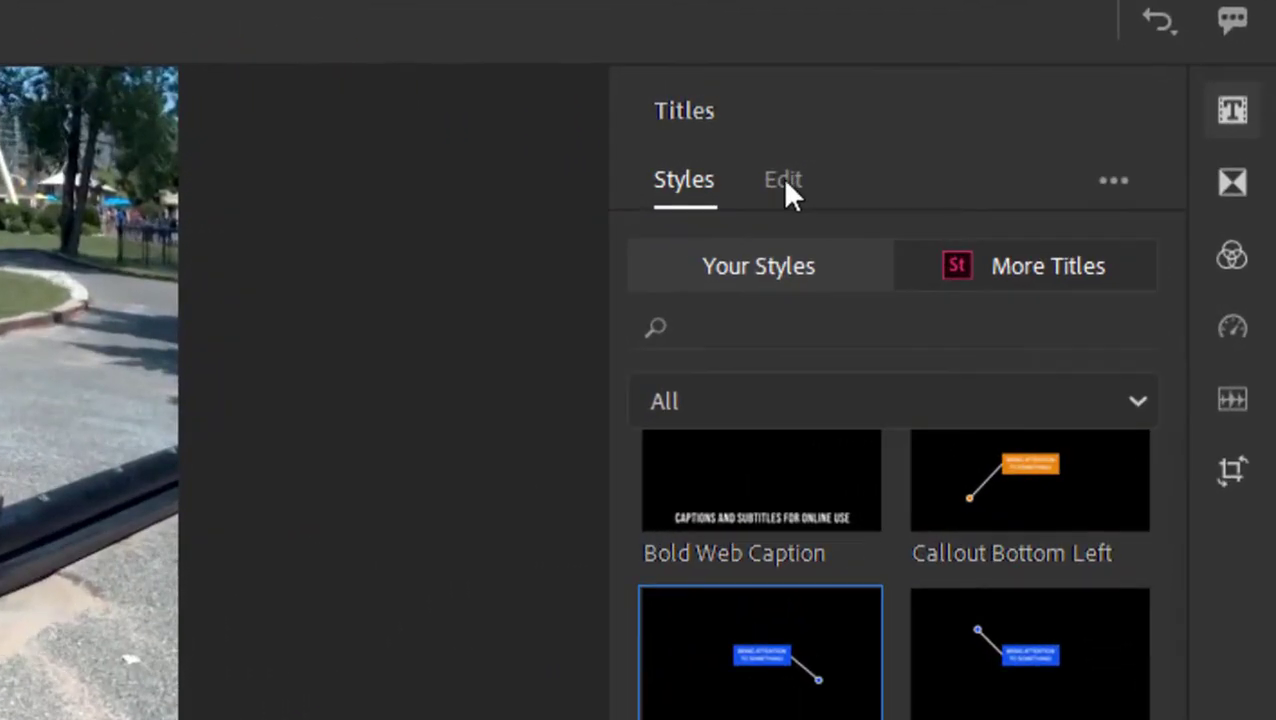
# Show the callout's editable layers and expand its shape layers' fill and outline settings.
pyautogui.click(784, 182)
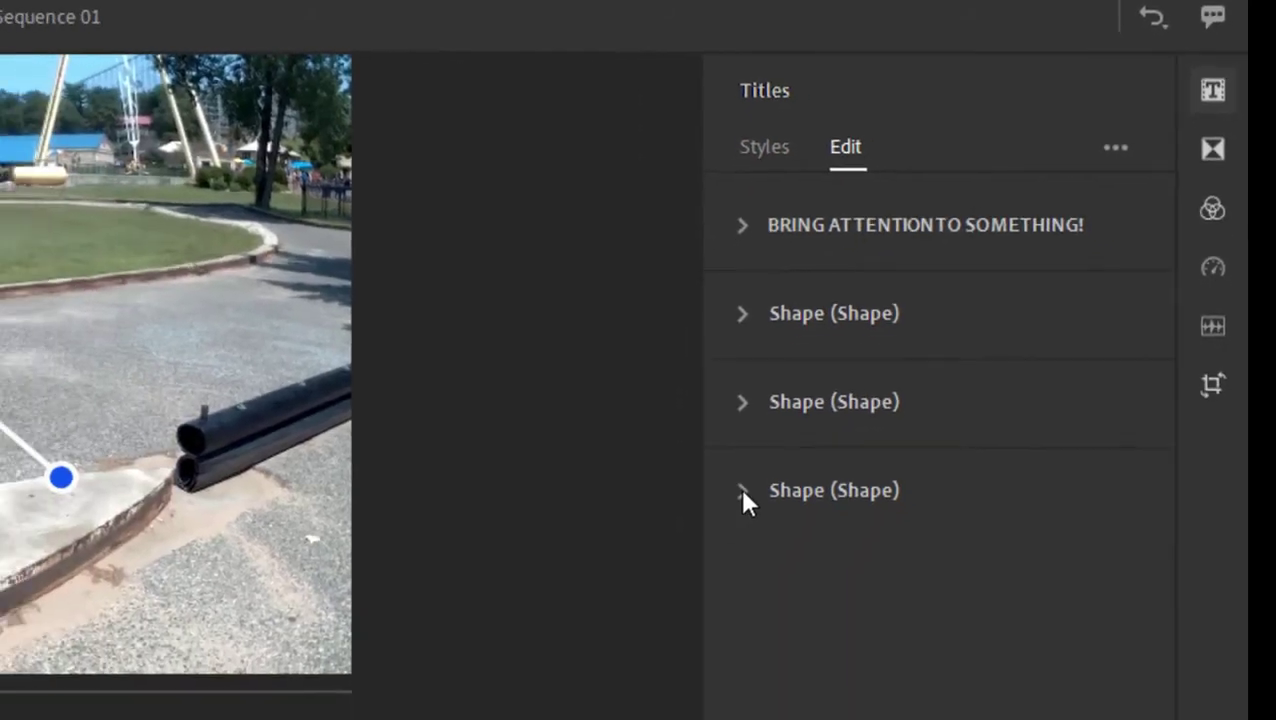
pyautogui.click(657, 600)
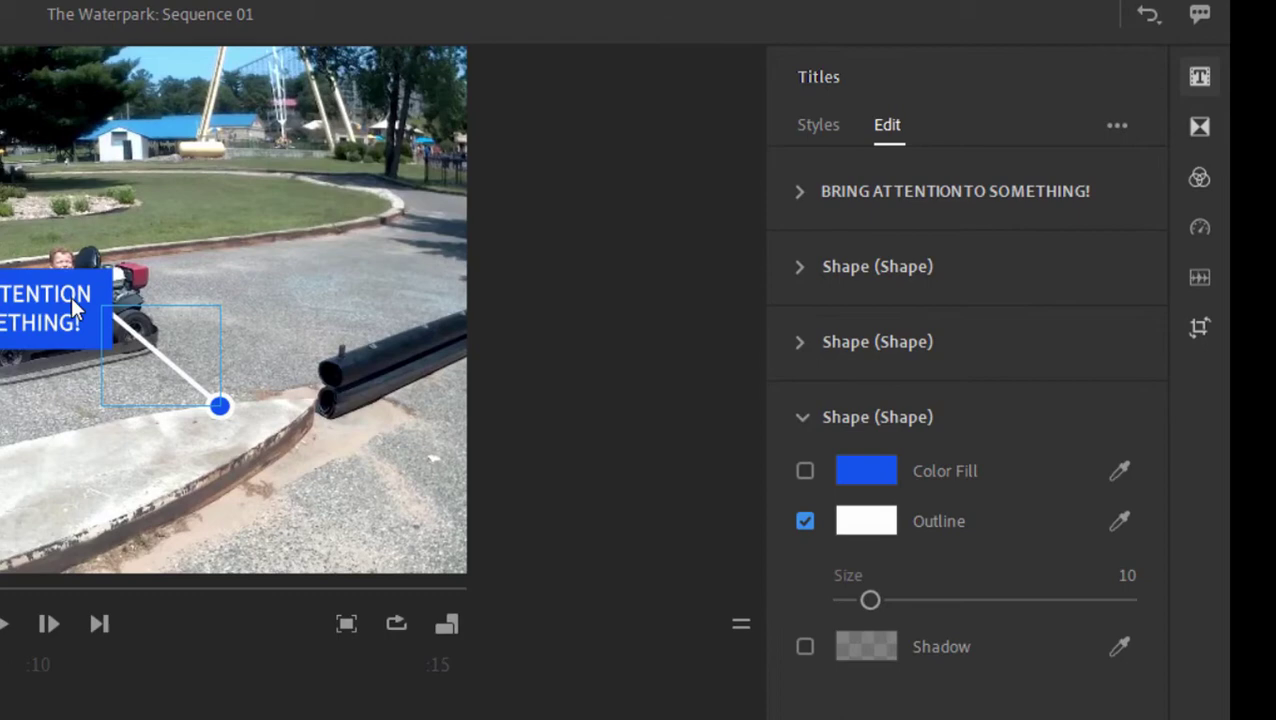
pyautogui.click(826, 343)
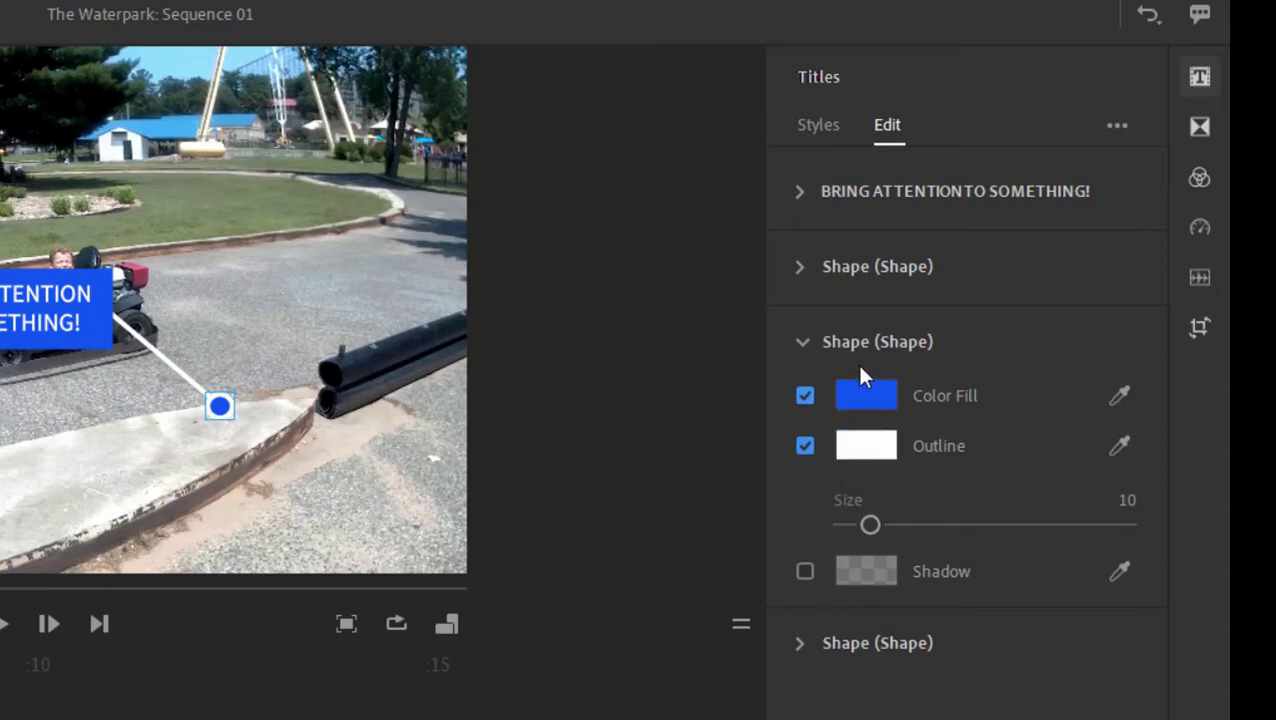
pyautogui.click(874, 266)
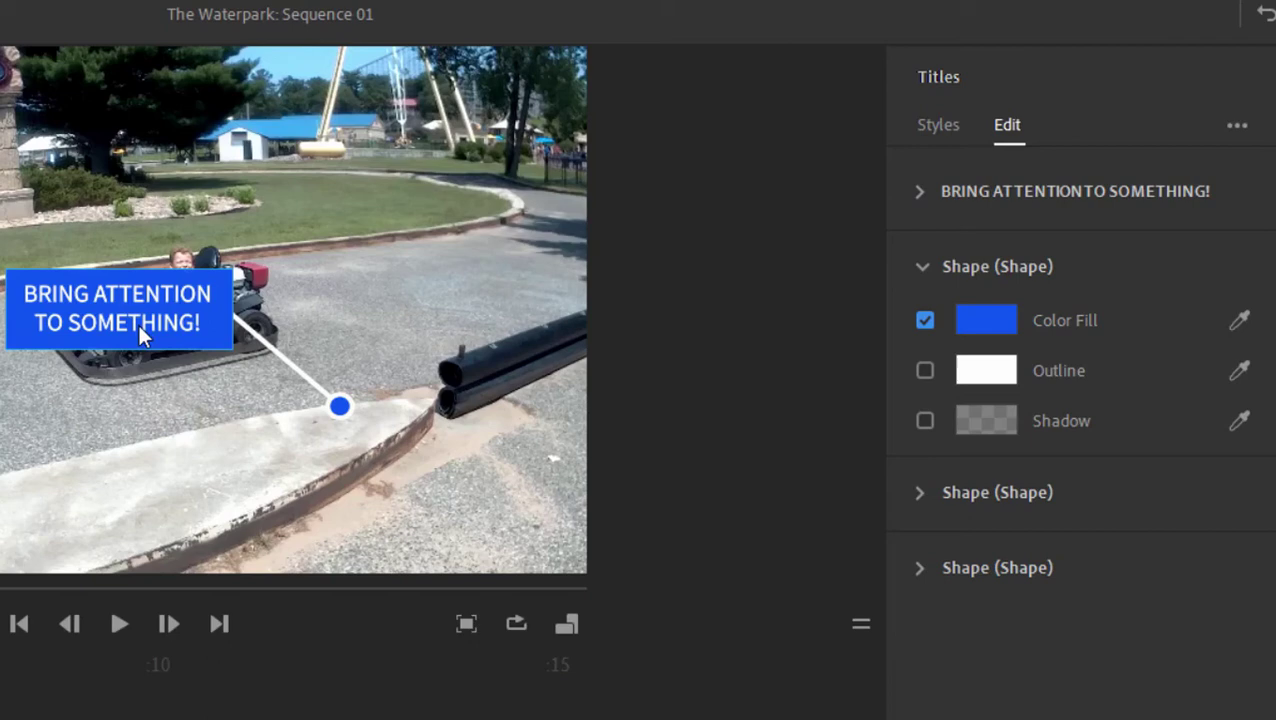
# Replace the callout's placeholder text with the go-kart rider's first name, fixing a typo.
pyautogui.click(1055, 194)
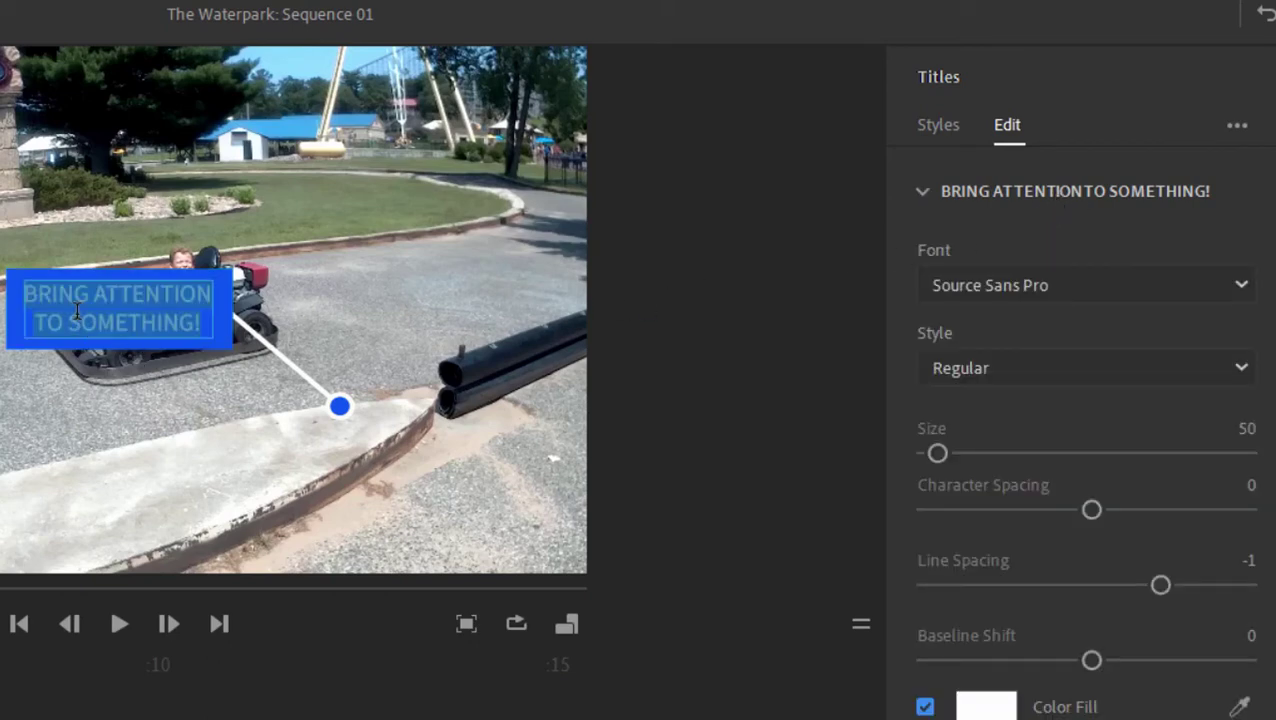
pyautogui.write('Jason')
pyautogui.press('BackSpace')
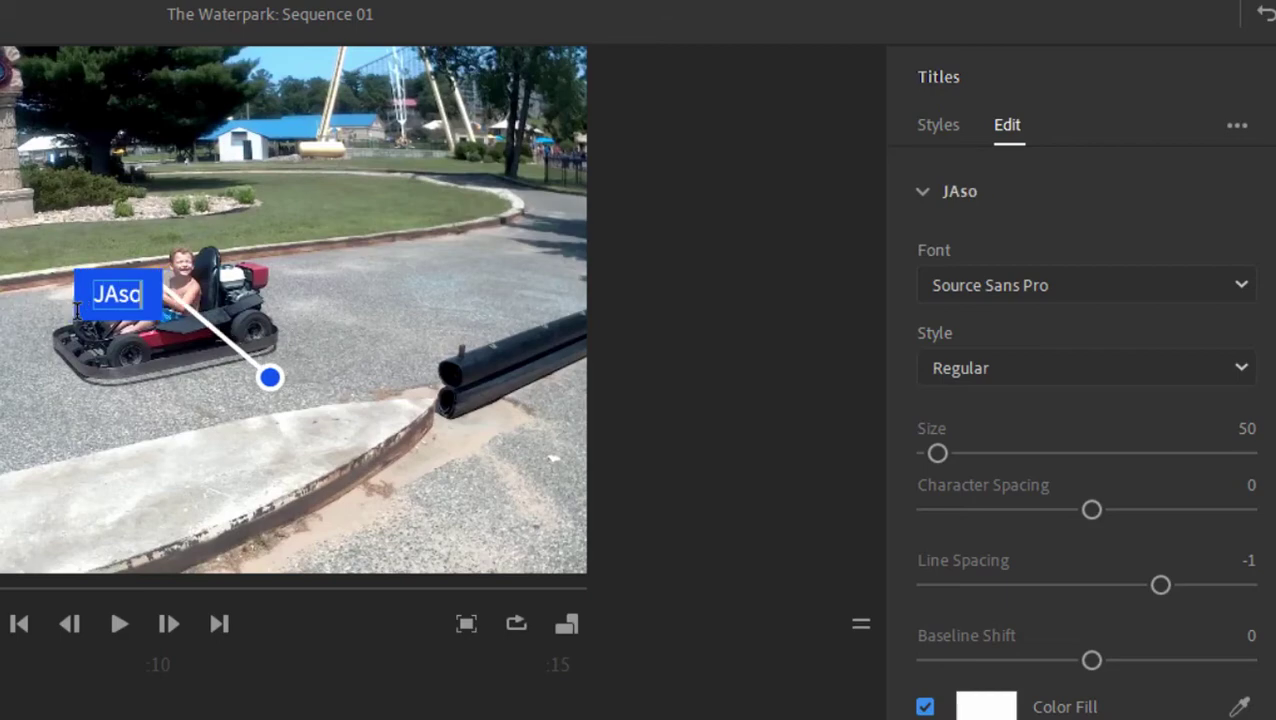
pyautogui.write('n')
pyautogui.click(1007, 124)
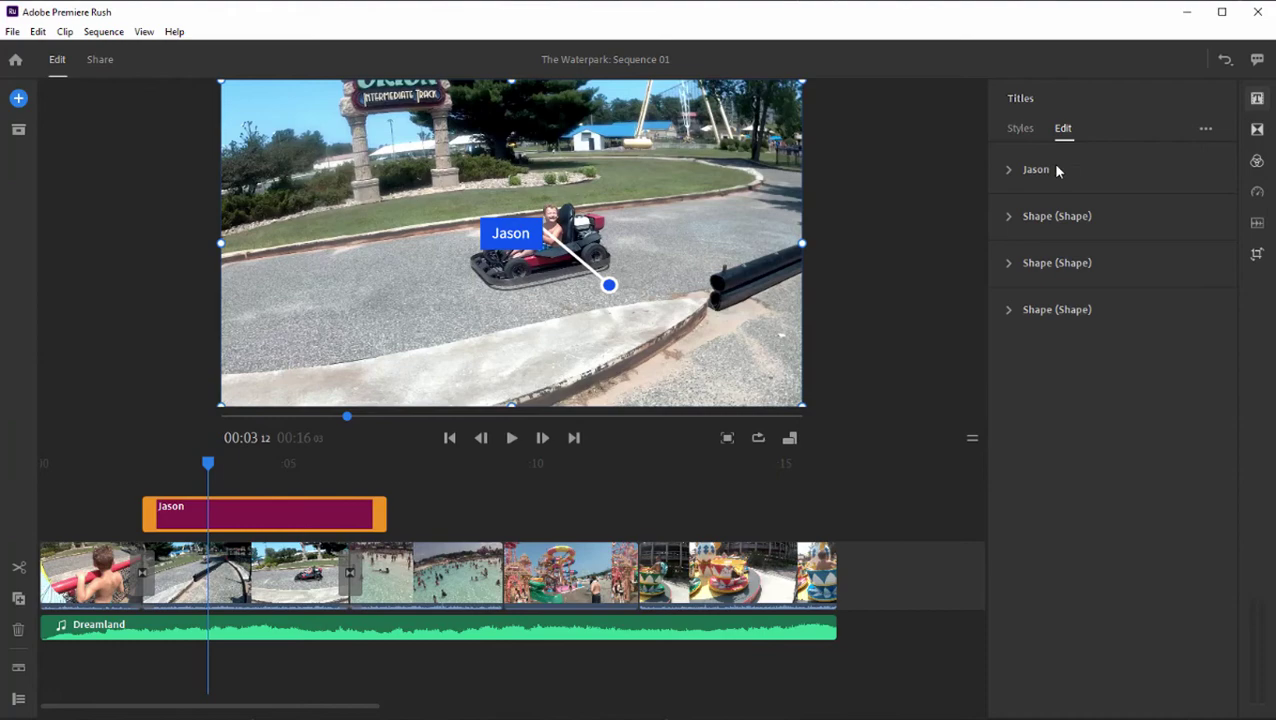
# Move the name callout up and left over the kart and scale it up so the pointer hits the driver.
pyautogui.click(489, 513)
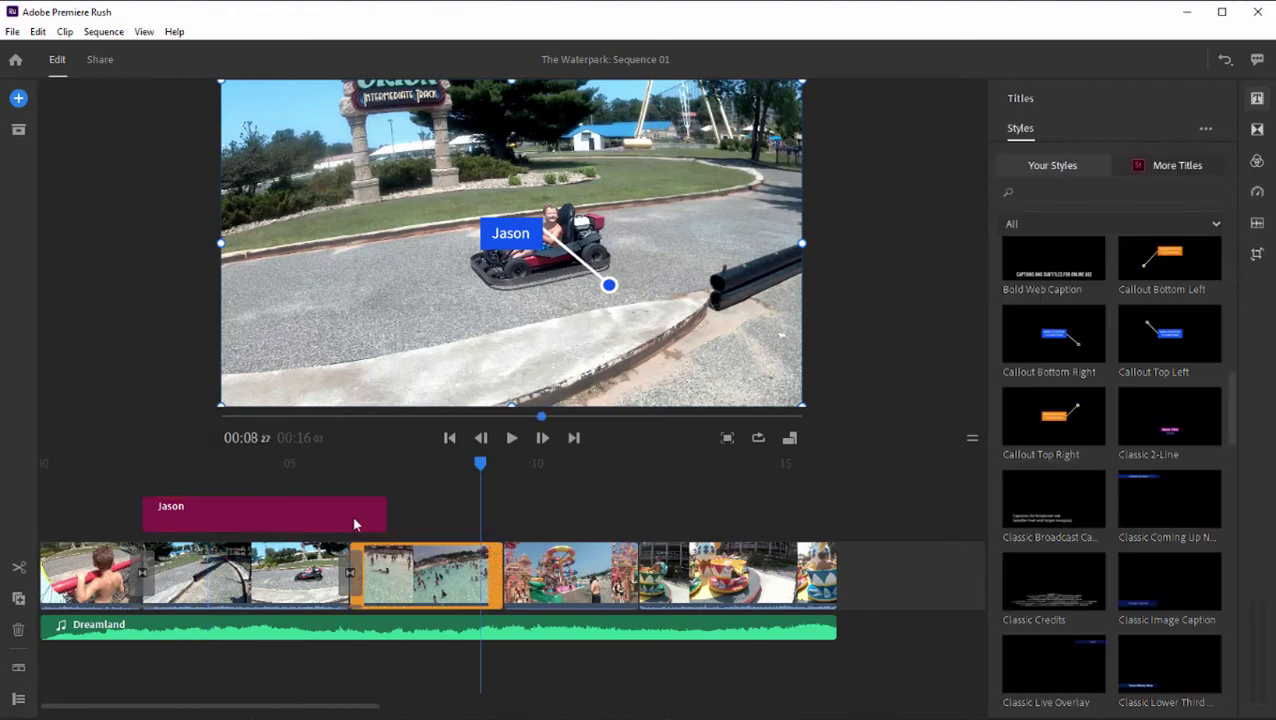
pyautogui.click(319, 515)
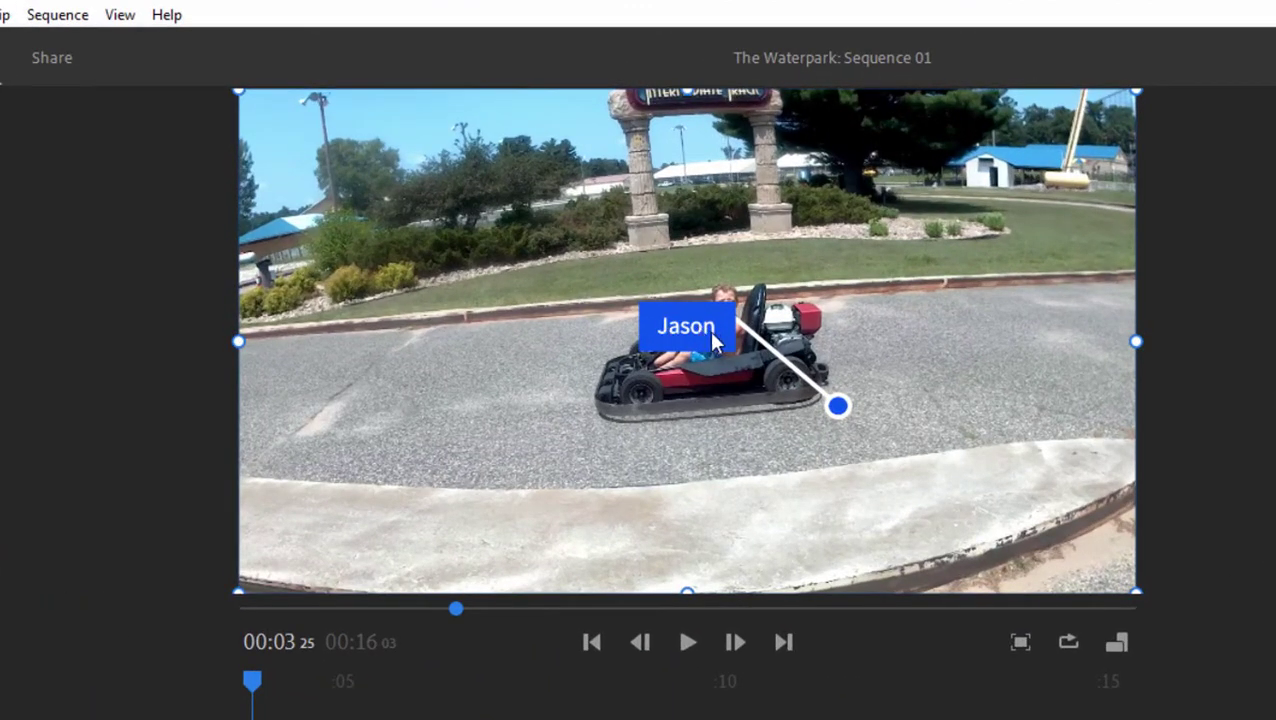
pyautogui.moveTo(712, 336); pyautogui.dragTo(572, 233)
pyautogui.moveTo(248, 688); pyautogui.dragTo(207, 667)
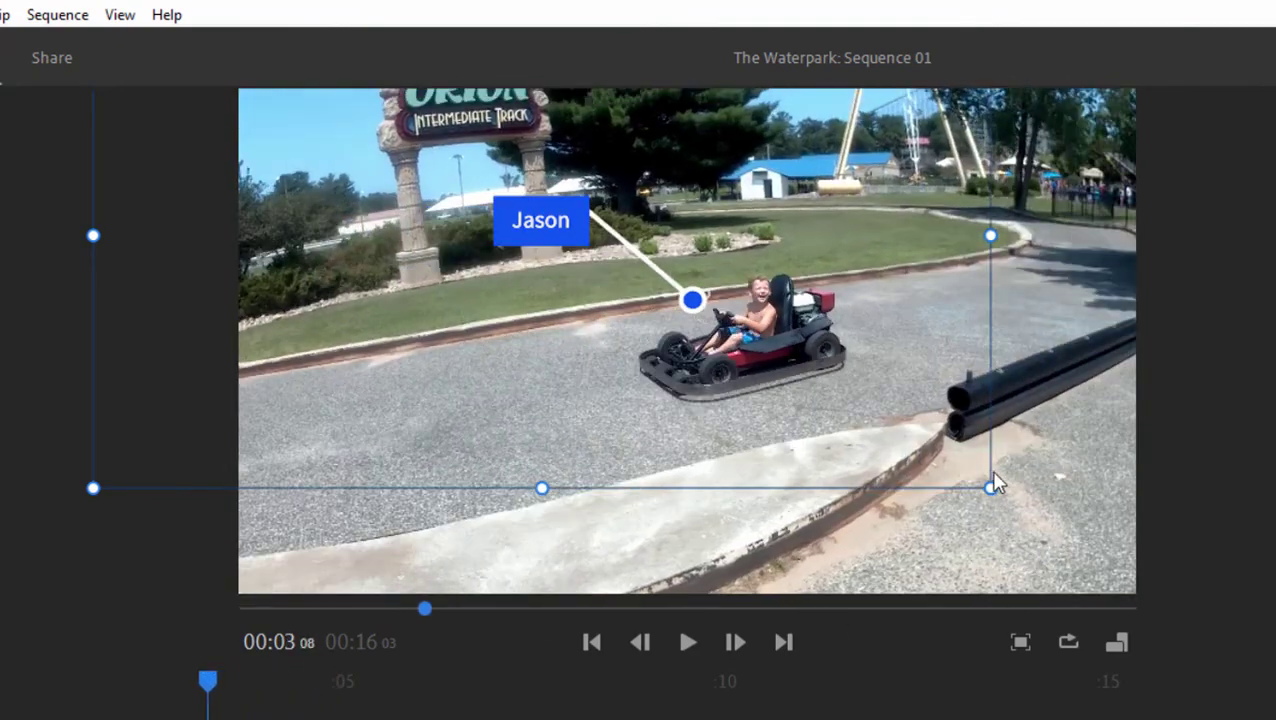
pyautogui.moveTo(990, 489); pyautogui.dragTo(1031, 534)
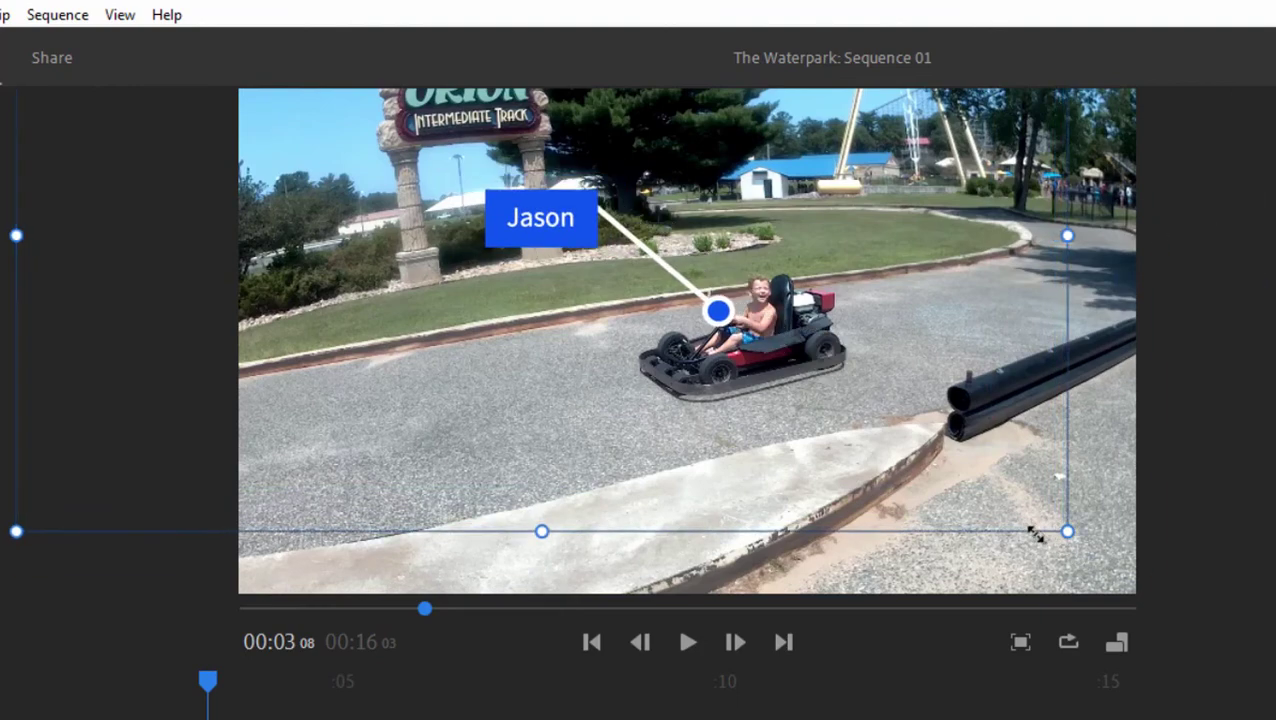
pyautogui.click(352, 719)
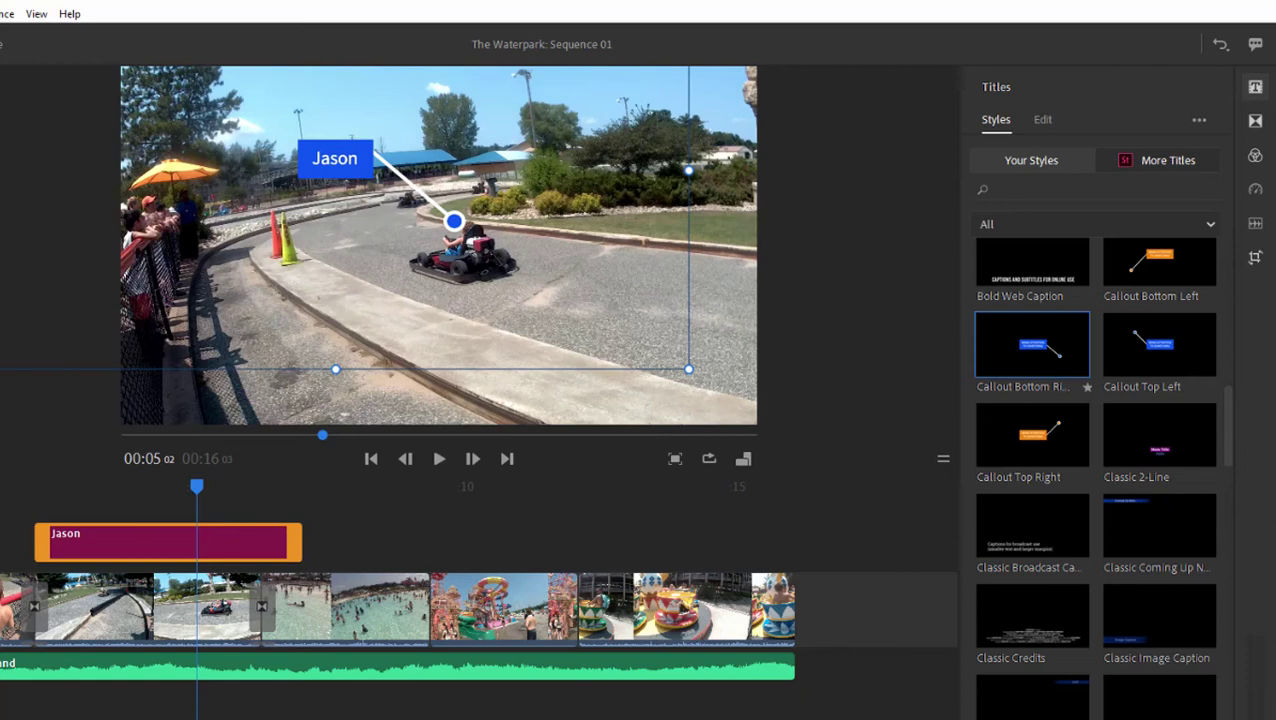
# Apply Cross Dissolve from the Transitions list to the selected name title clip.
pyautogui.click(1256, 121)
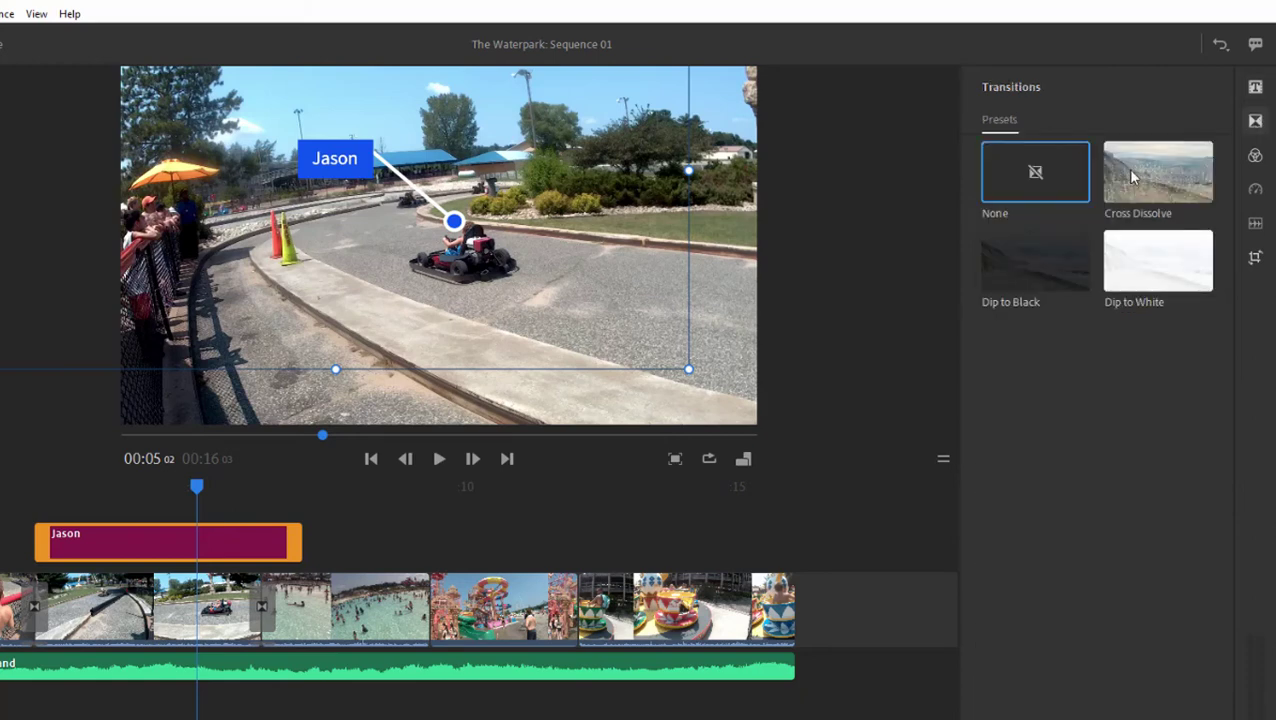
pyautogui.click(1135, 176)
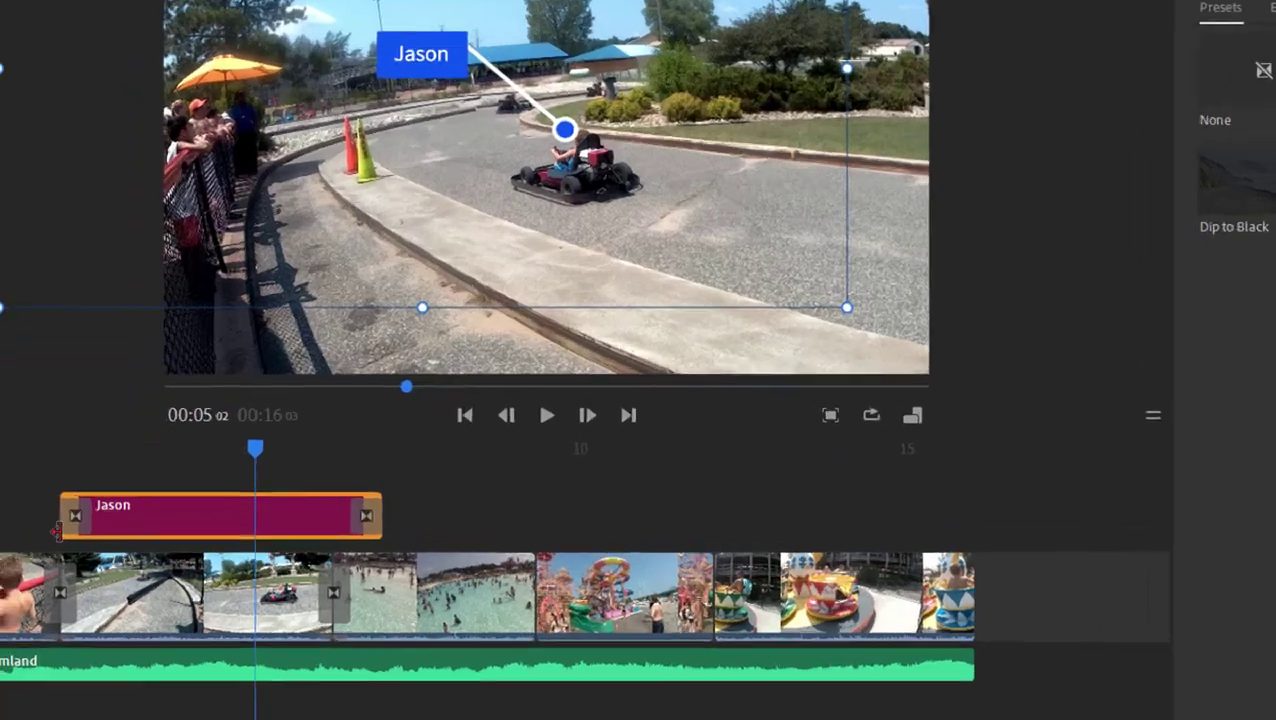